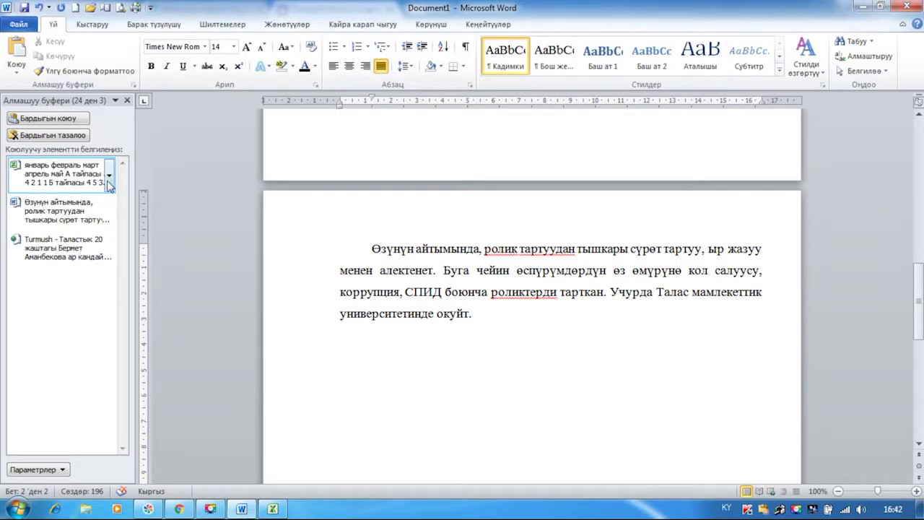
Paste the copied January–May table from the clipboard below the paragraph on page 2, keeping its source formatting.
left_click(109, 177)
left_click(82, 202)
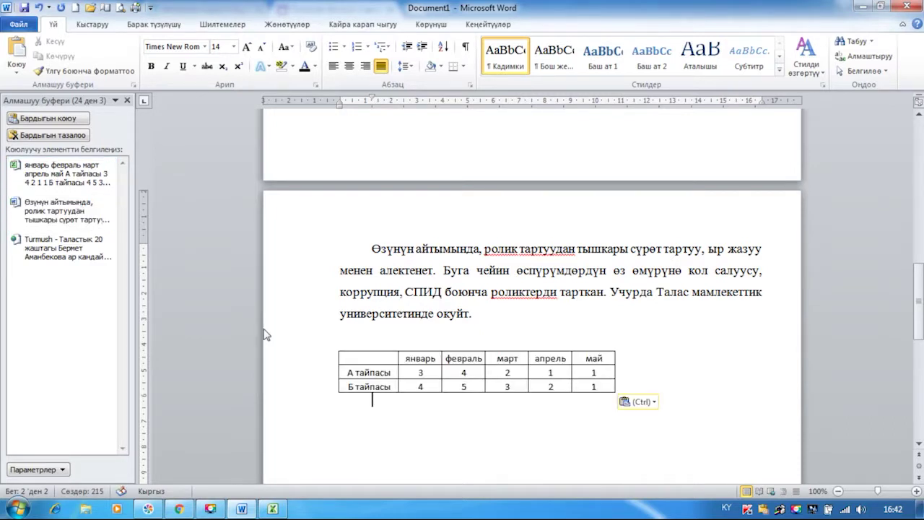
scroll(743, 435, "down", 1)
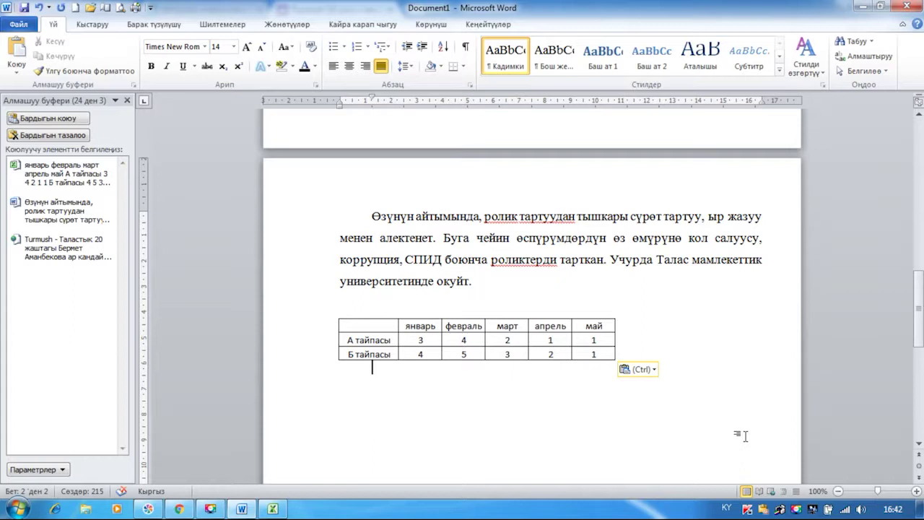
left_click(625, 371)
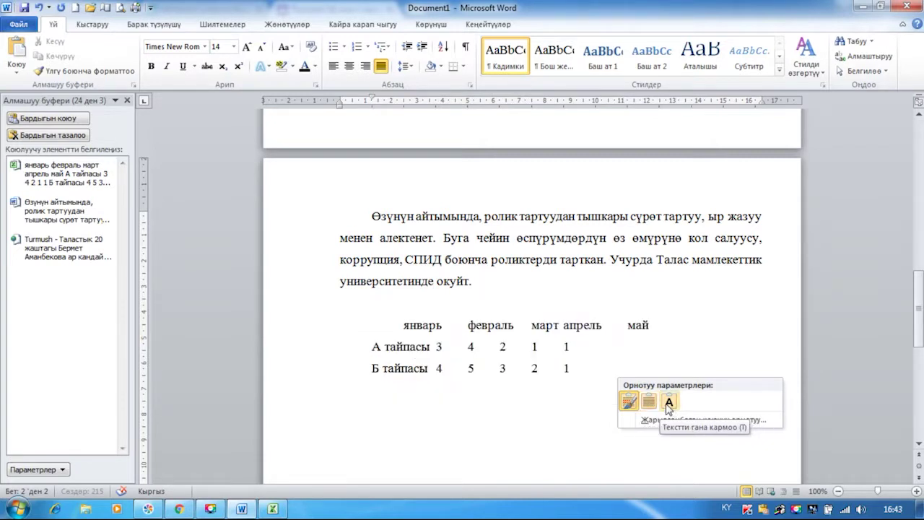
left_click(628, 402)
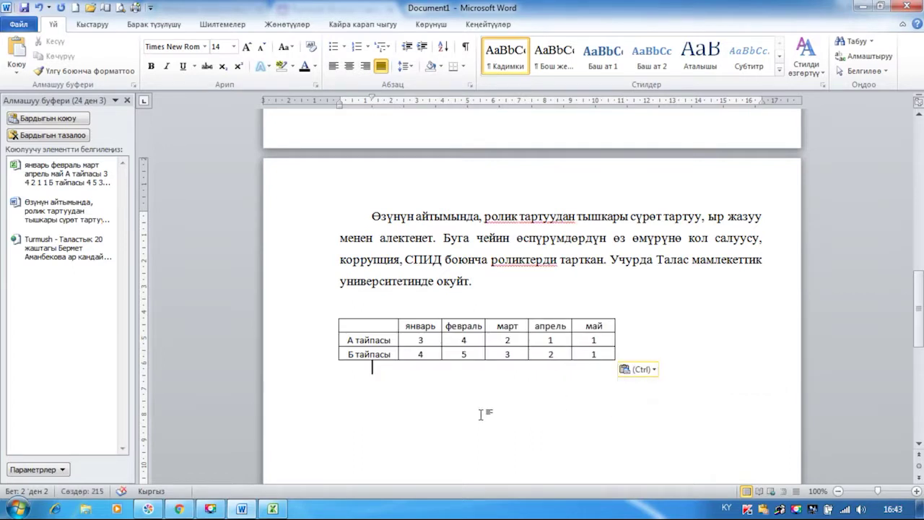
Add two blank lines below the pasted table and insert an empty table of six columns and four rows.
scroll(480, 414, "down", 1)
key("Return")
key("Return")
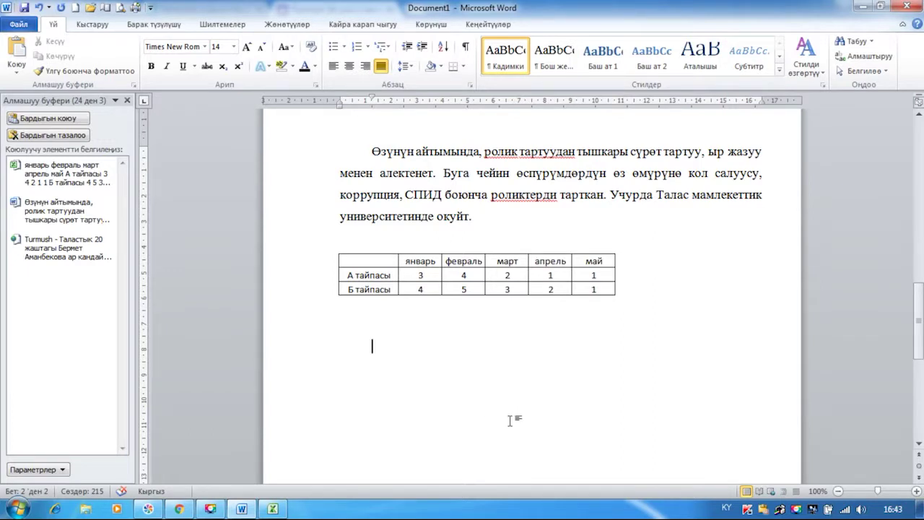
left_click(97, 26)
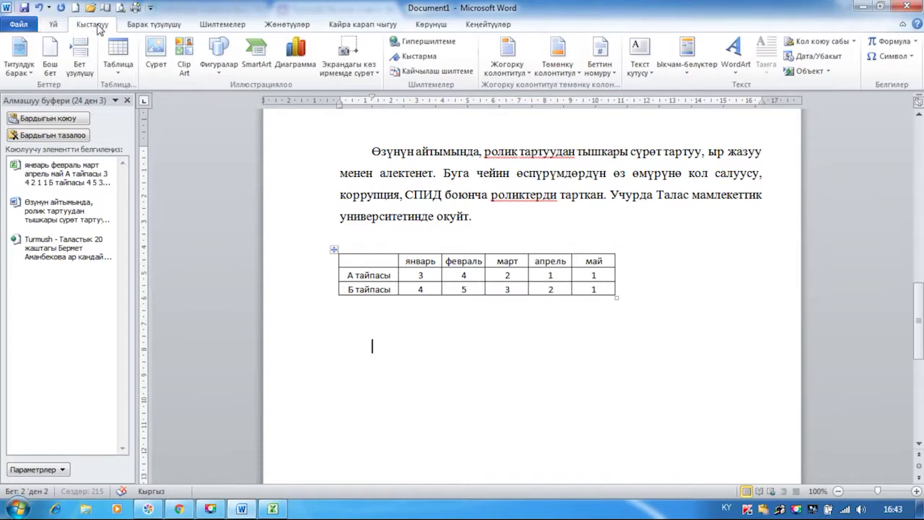
left_click(120, 67)
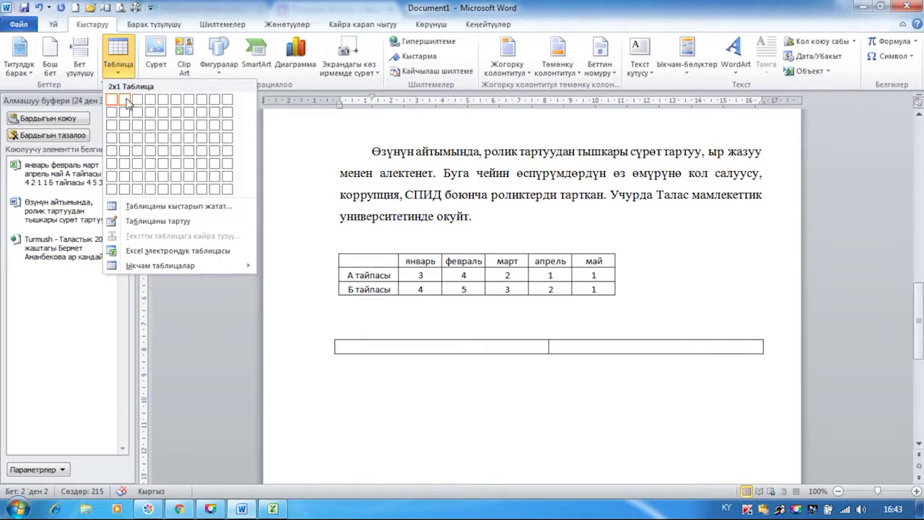
left_click(177, 144)
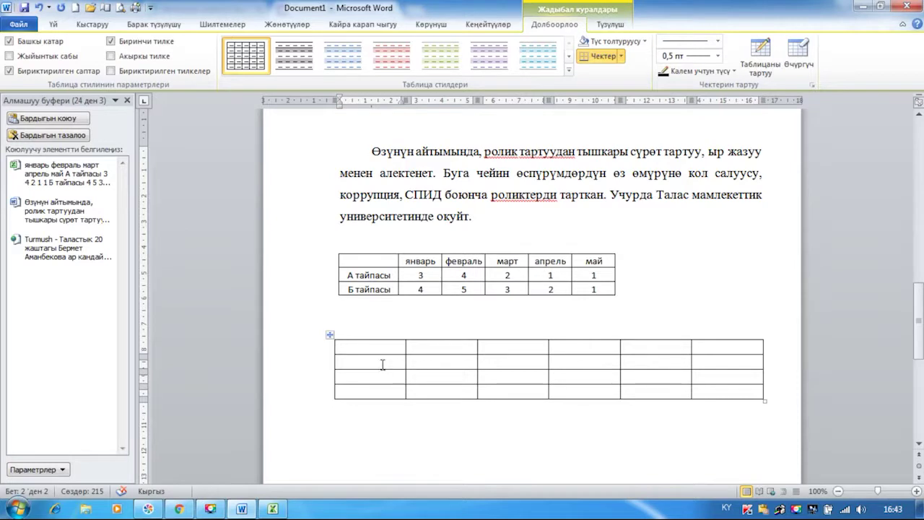
Move the column borders of the empty table to narrow its columns toward the widths used in the table above.
left_click(423, 349)
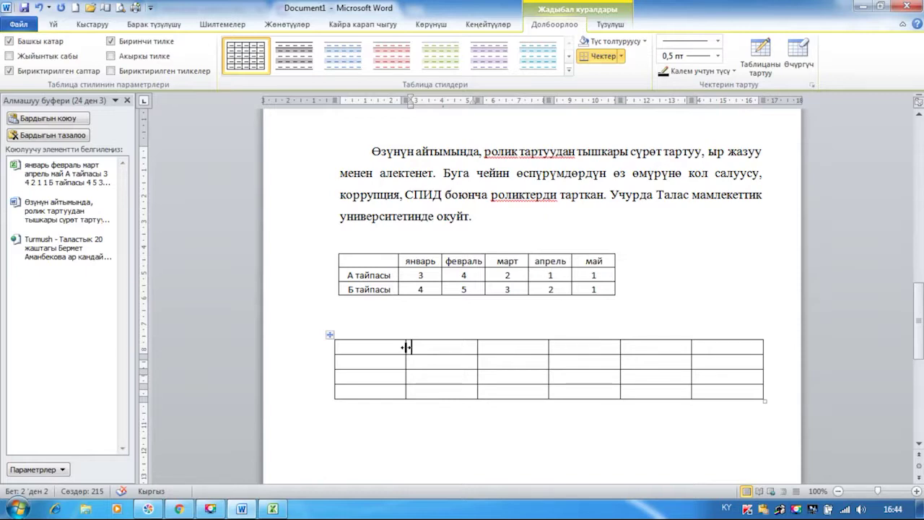
left_click_drag(406, 348, 365, 356)
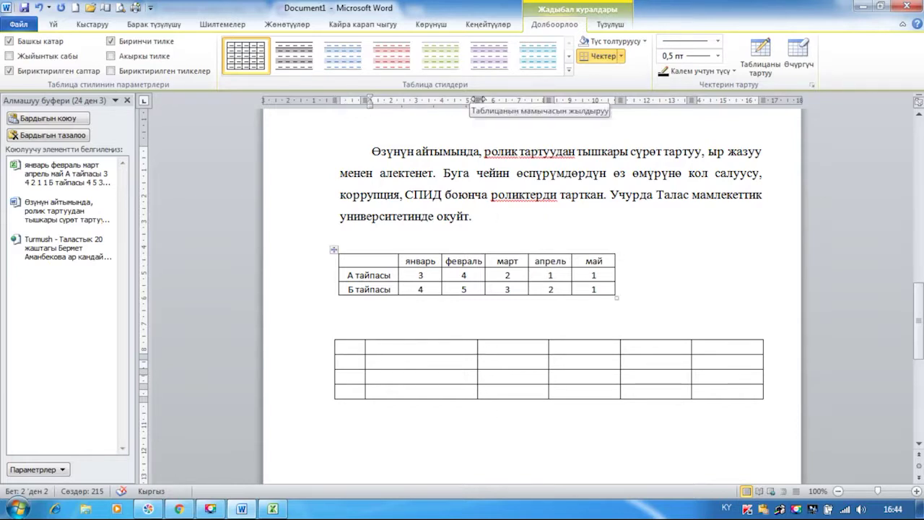
left_click_drag(479, 100, 442, 108)
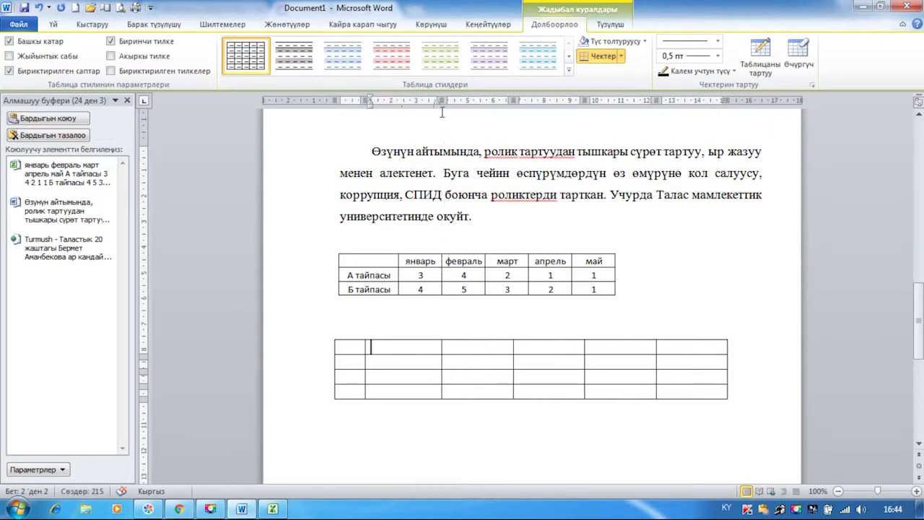
left_click_drag(516, 102, 486, 102)
left_click_drag(560, 103, 532, 105)
left_click_drag(602, 102, 576, 107)
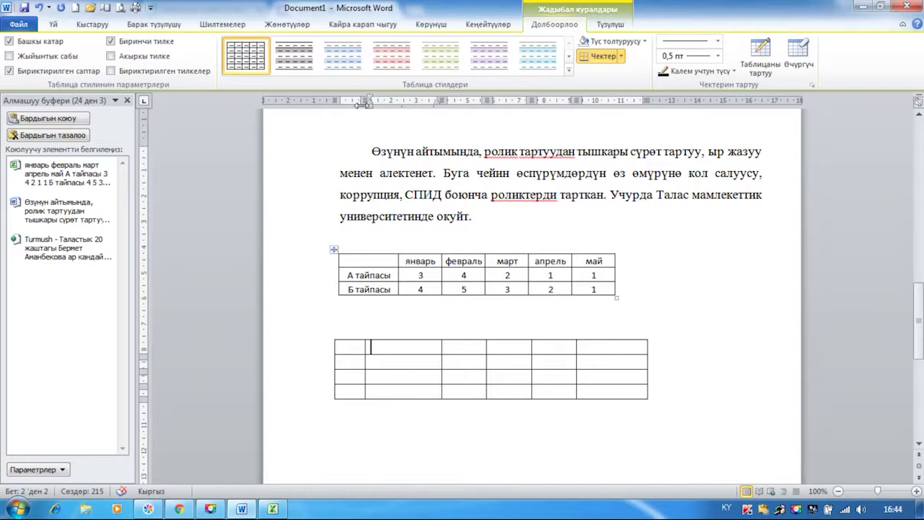
Widen the empty table's first column and narrow its second and last columns to line up with the table above.
left_click_drag(363, 101, 396, 101)
left_click_drag(471, 102, 442, 101)
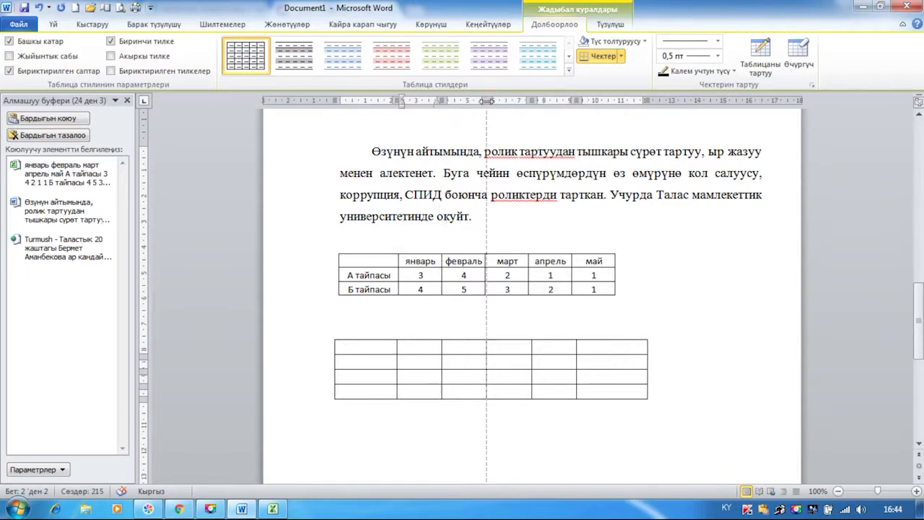
mouse_move(532, 101)
left_mouse_down()
mouse_move(628, 108)
mouse_move(614, 110)
left_mouse_up()
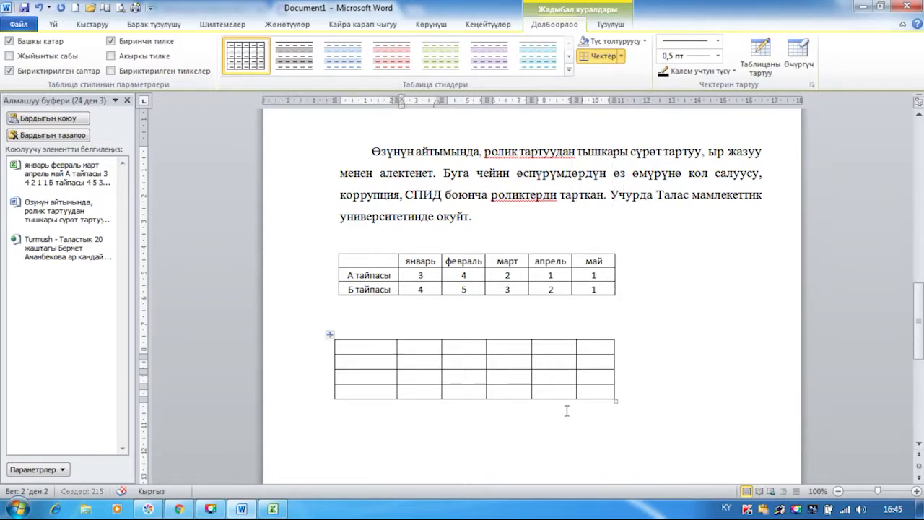
Insert a new column to the left of the second column in the empty table.
scroll(506, 365, "down", 5)
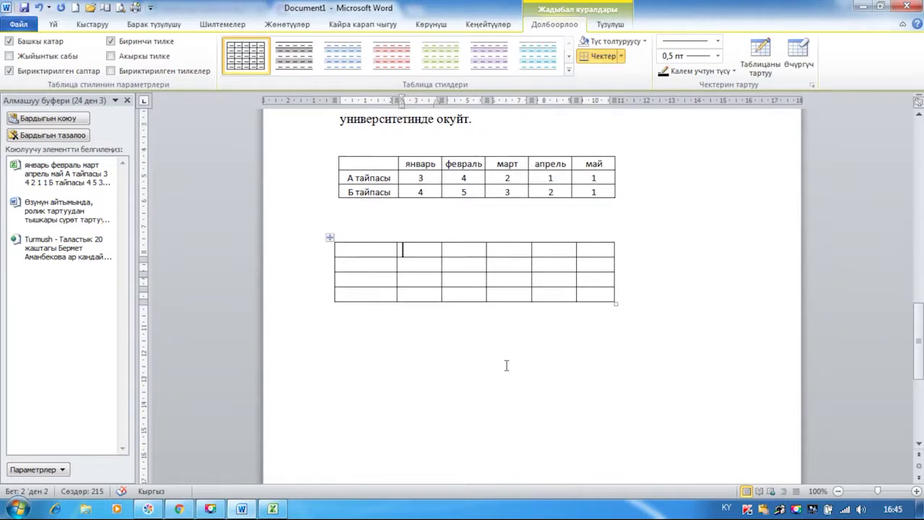
scroll(506, 365, "down", 1)
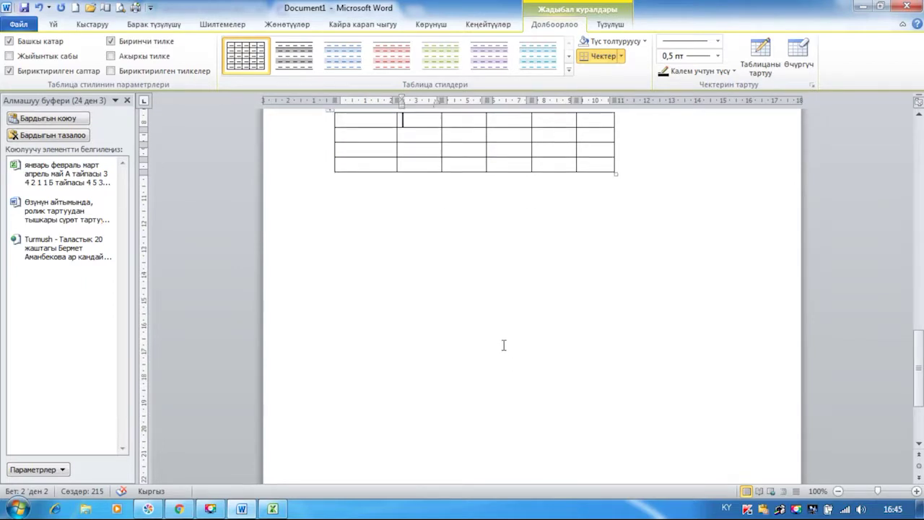
scroll(503, 345, "up", 4)
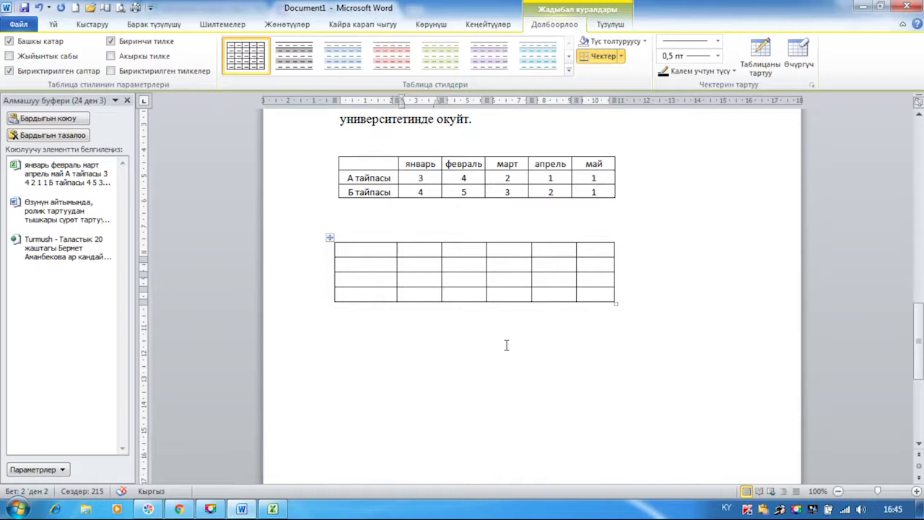
left_click(417, 240)
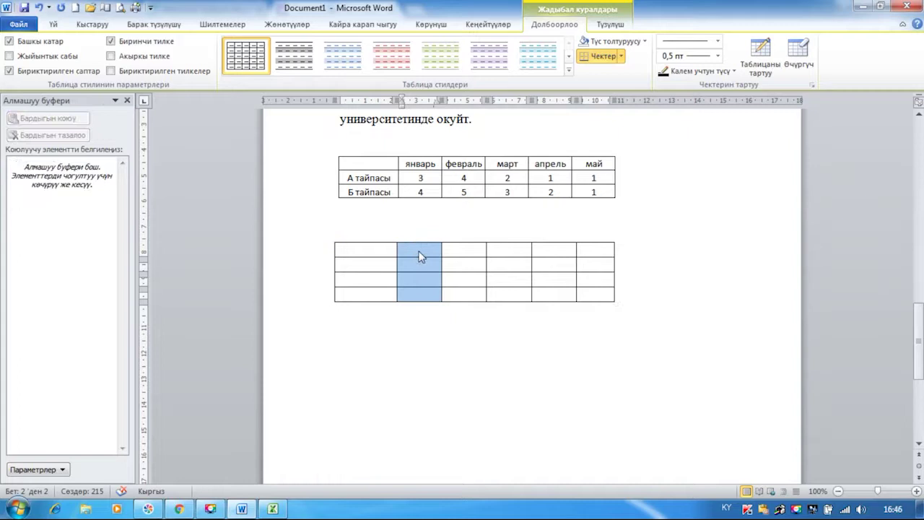
right_click(420, 255)
mouse_move(453, 325)
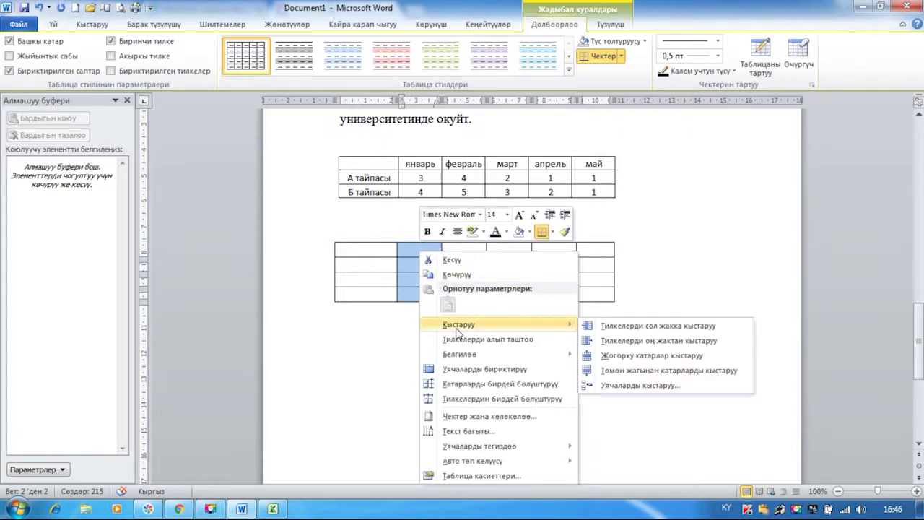
left_click(611, 328)
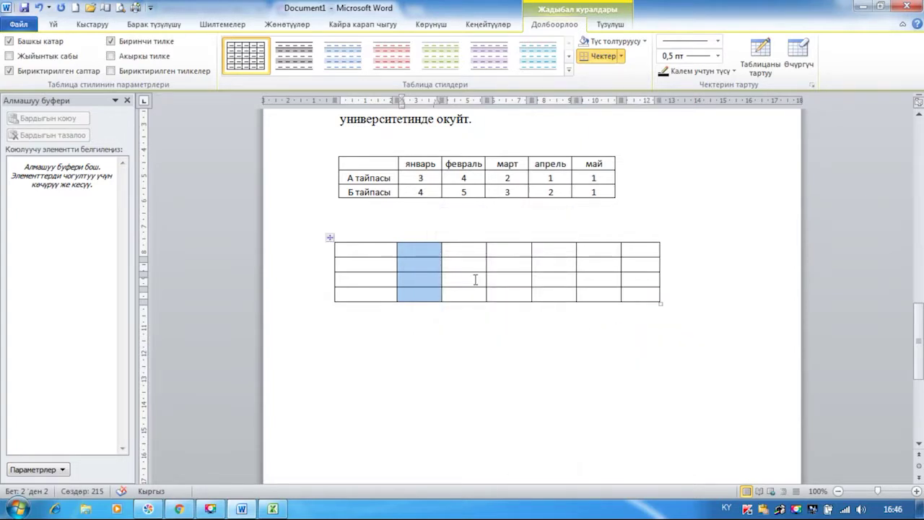
Insert a new row below the second row of the empty table.
left_click(303, 267)
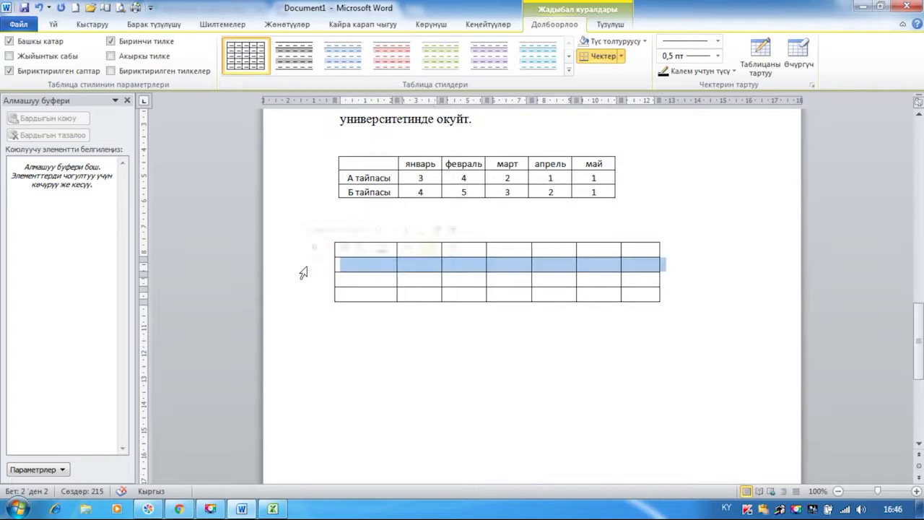
right_click(422, 268)
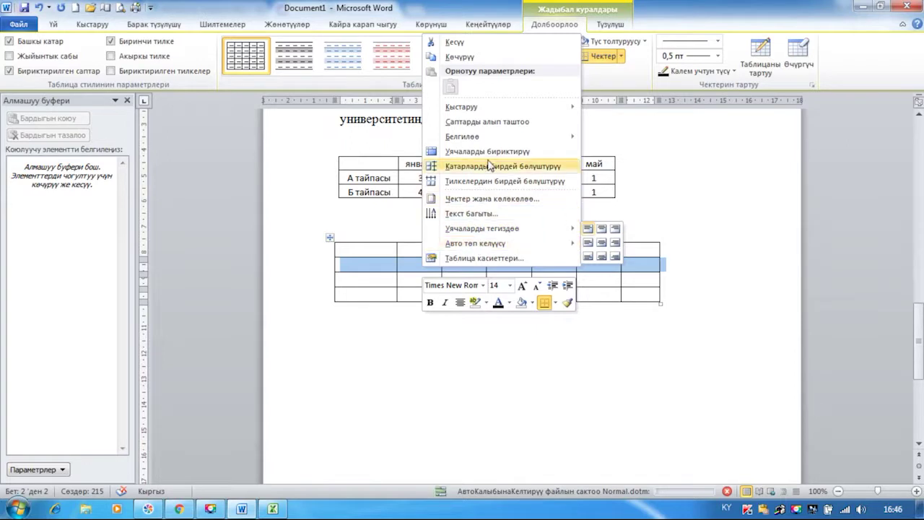
mouse_move(495, 108)
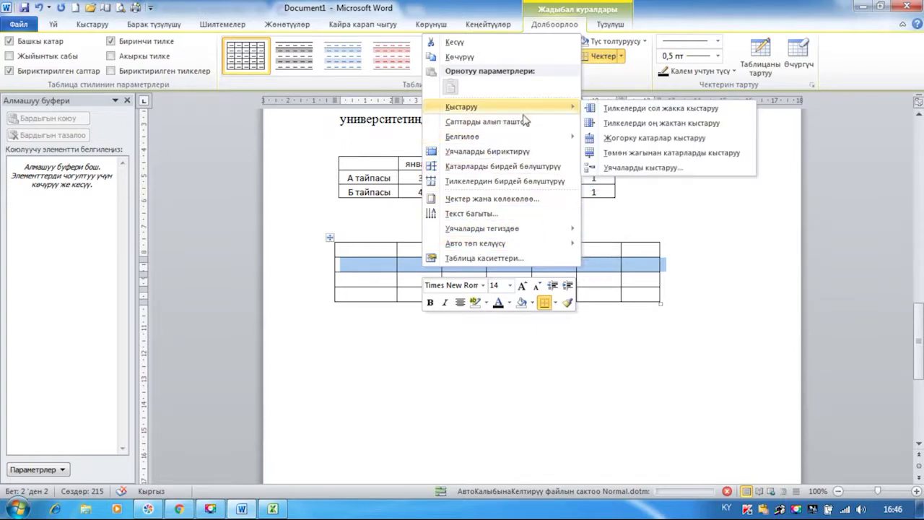
left_click(645, 152)
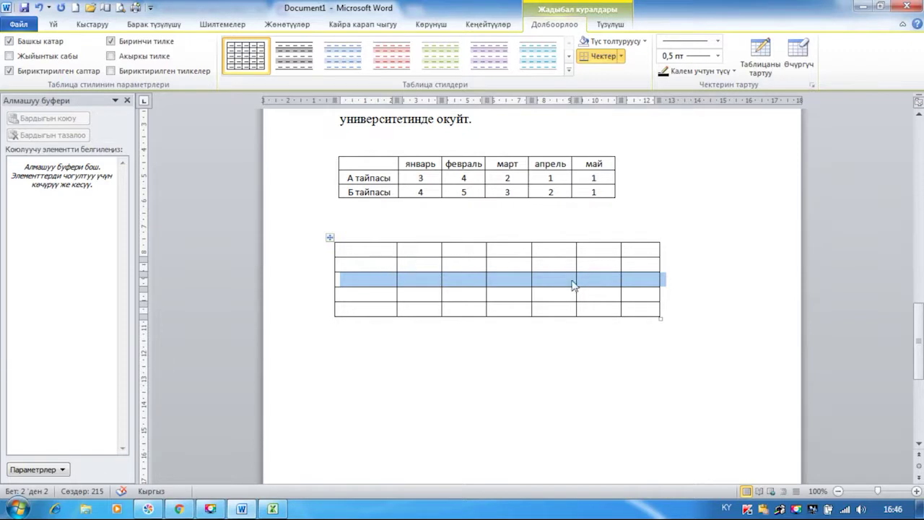
Cut the second column from the empty table and delete its entry from the Office clipboard.
left_click(421, 240)
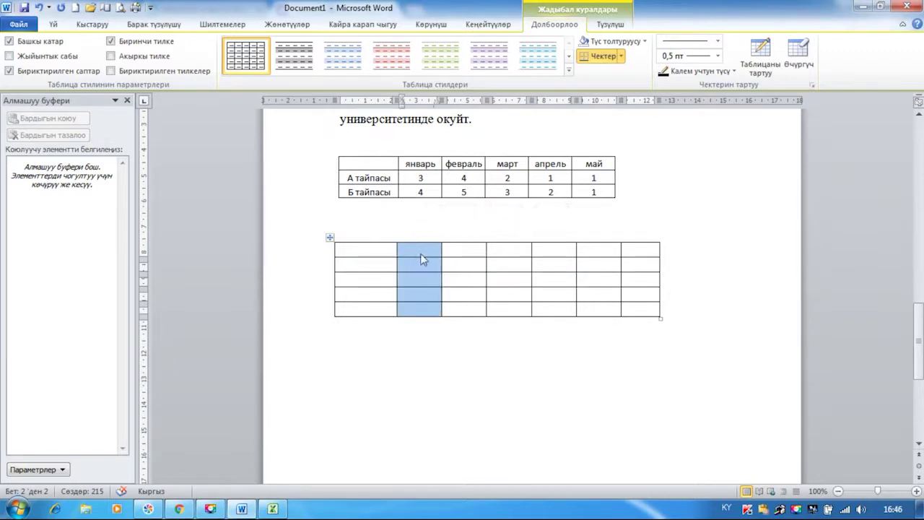
right_click(422, 257)
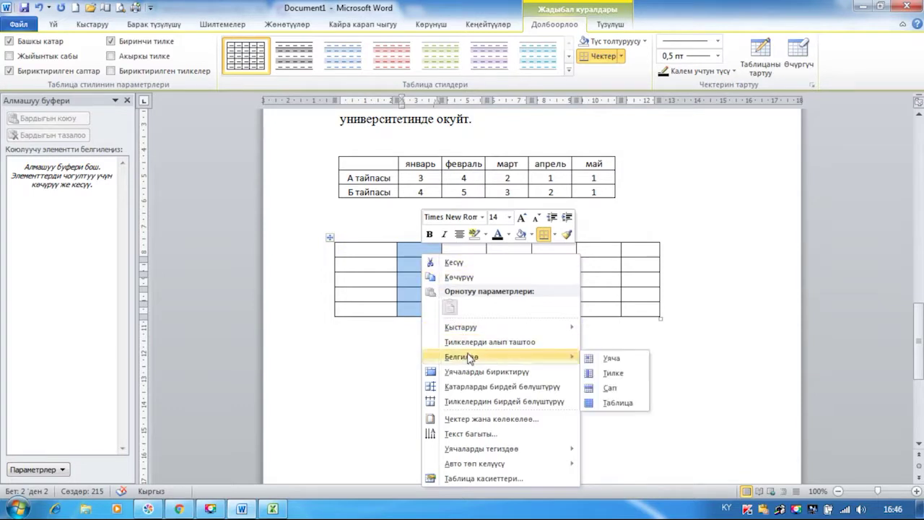
left_click(455, 263)
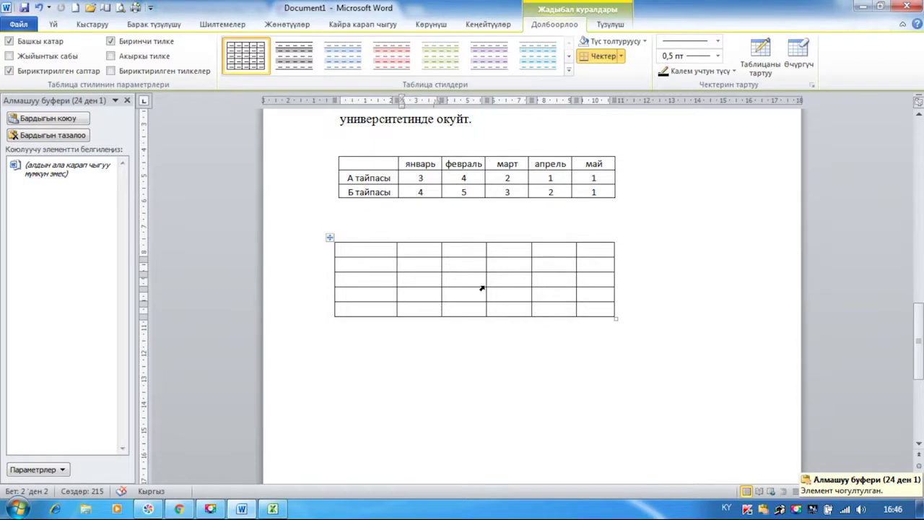
mouse_move(108, 179)
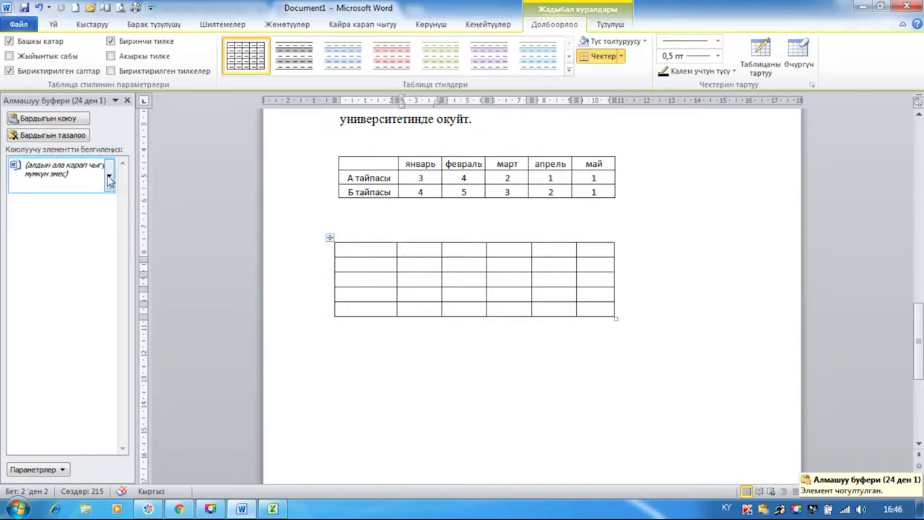
left_click(110, 180)
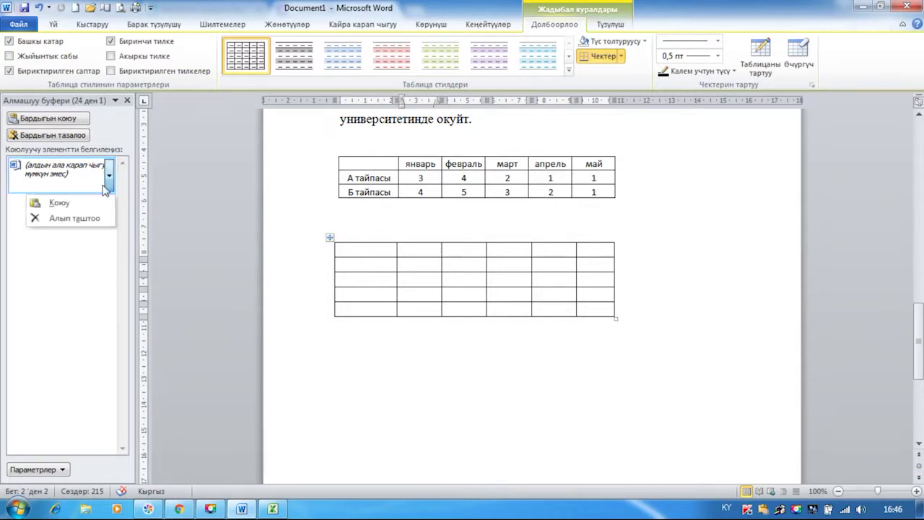
left_click(80, 218)
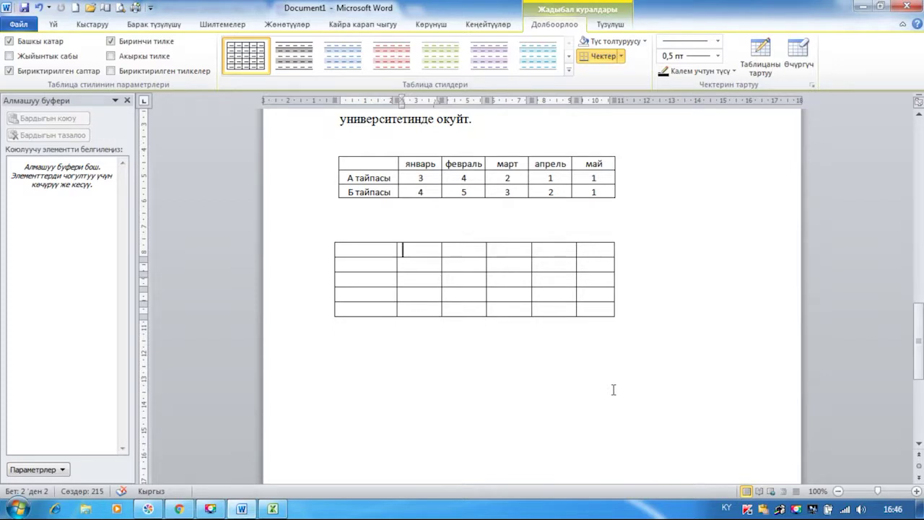
scroll(613, 389, "up", 8)
scroll(612, 389, "up", 5)
scroll(613, 390, "up", 2)
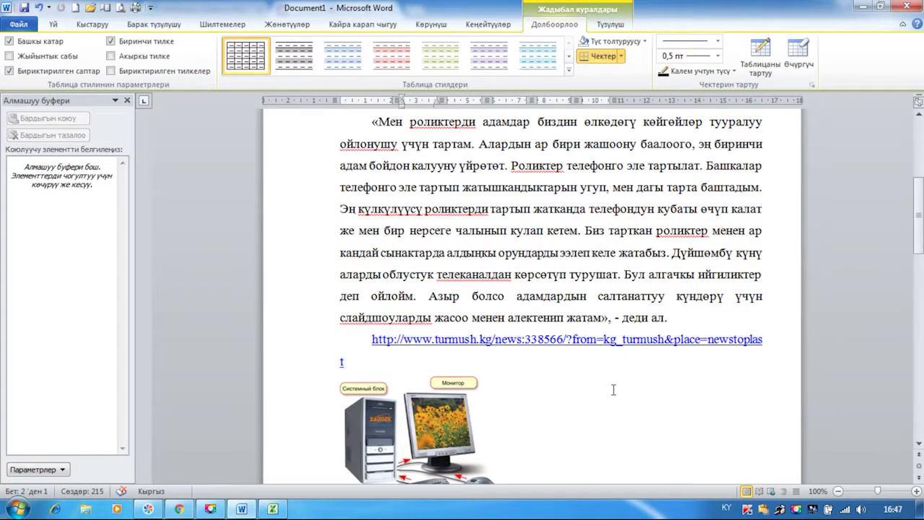
scroll(575, 299, "up", 3)
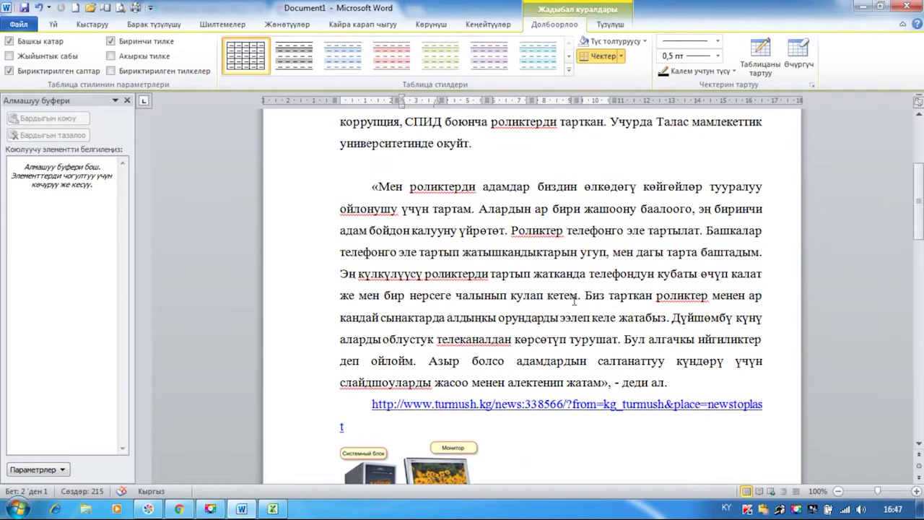
scroll(575, 299, "up", 2)
scroll(574, 299, "down", 5)
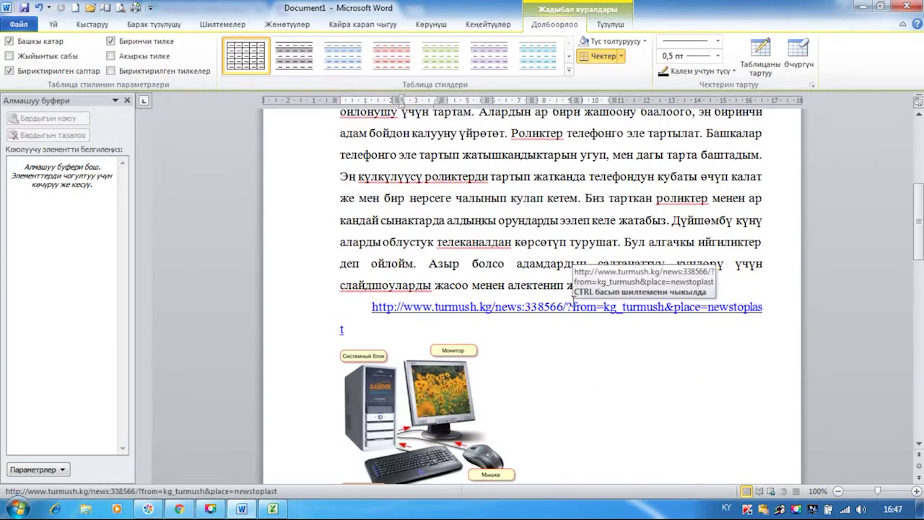
Open the recently used Word document Көнүгүү.docx.
left_click(17, 508)
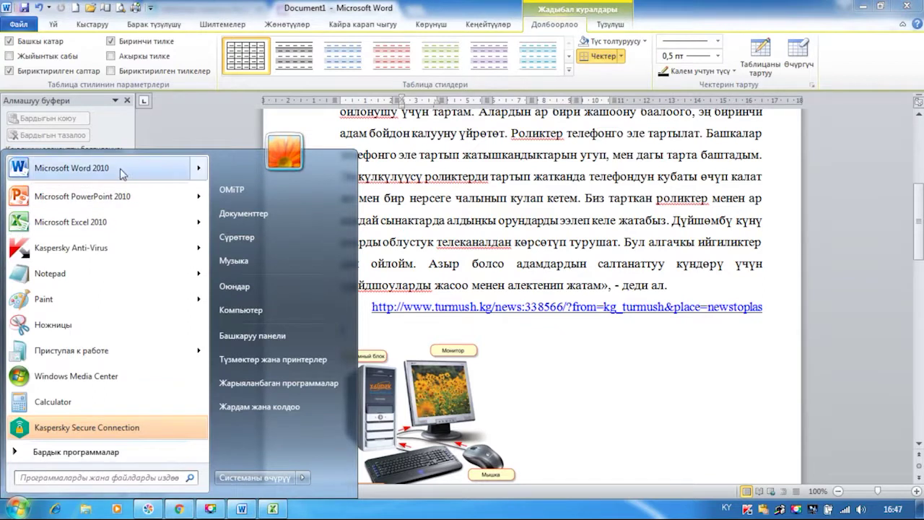
mouse_move(121, 171)
left_click(258, 182)
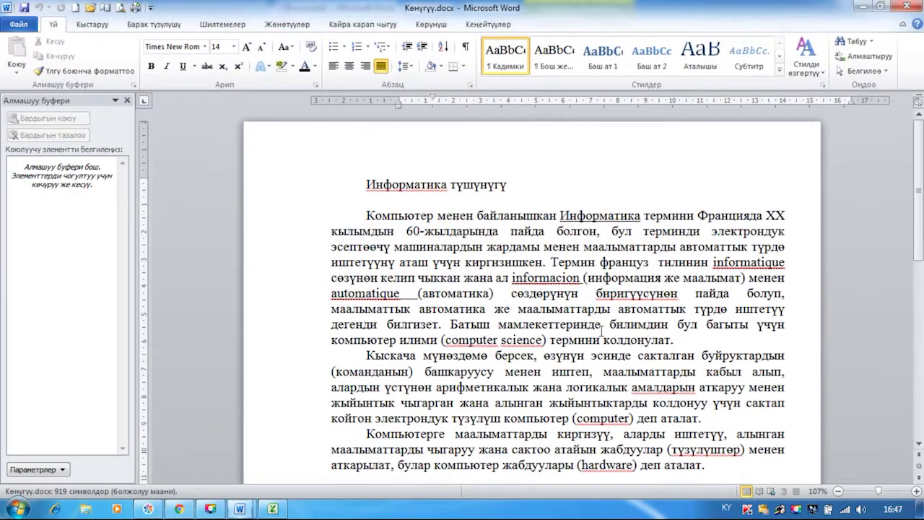
Insert a footnote directly after the word "hardware" in the last paragraph.
scroll(578, 335, "down", 5)
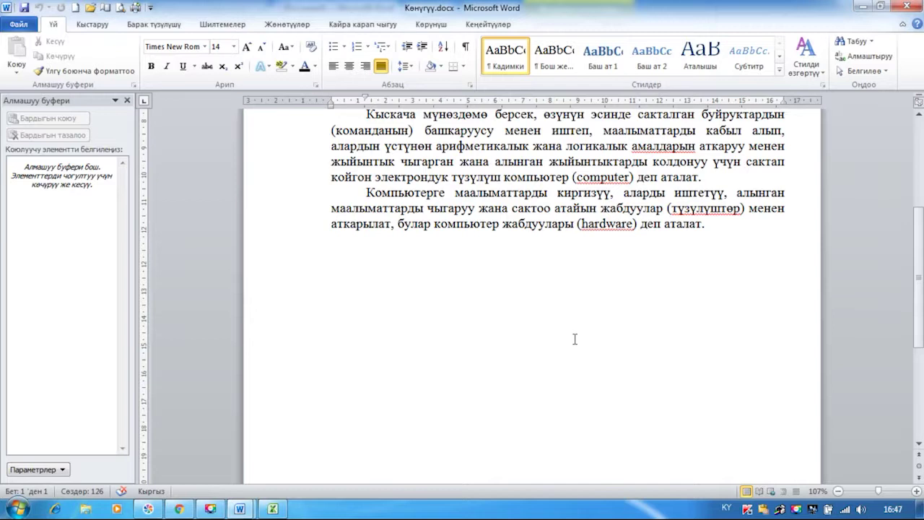
left_click(630, 220)
left_click(94, 27)
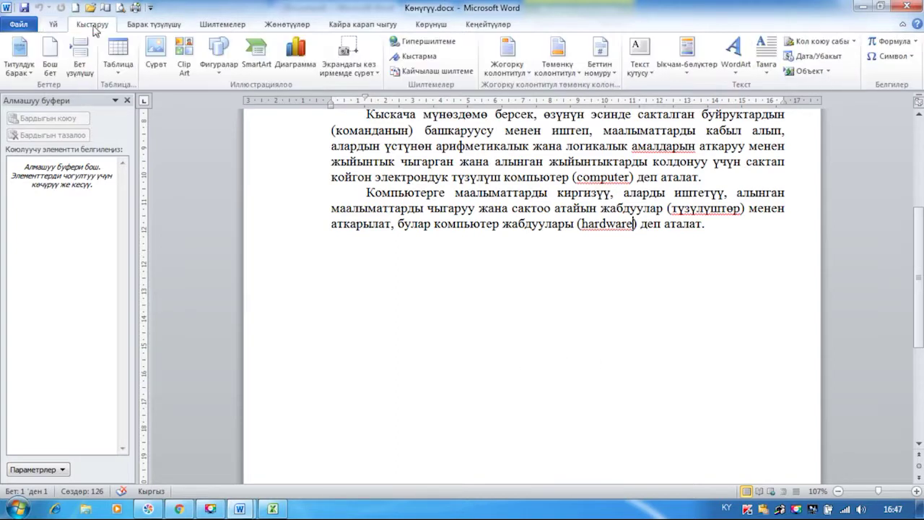
left_click(218, 29)
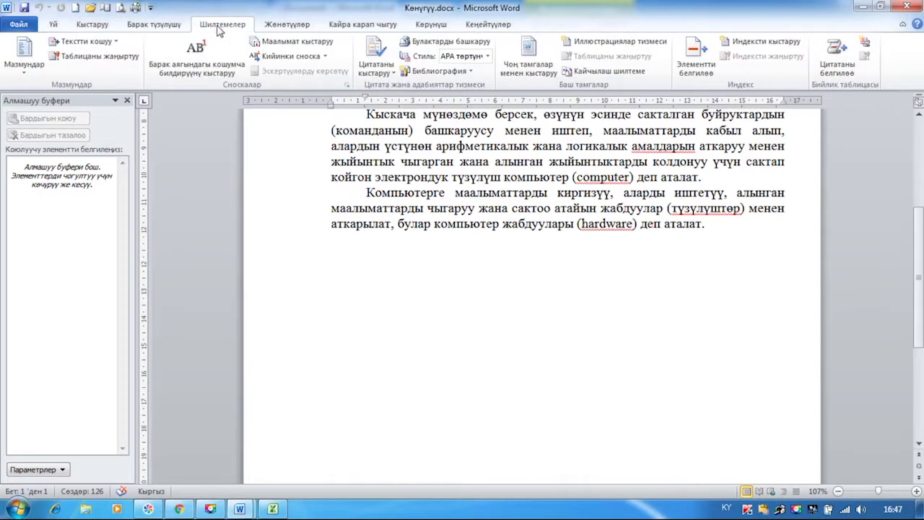
left_click(197, 70)
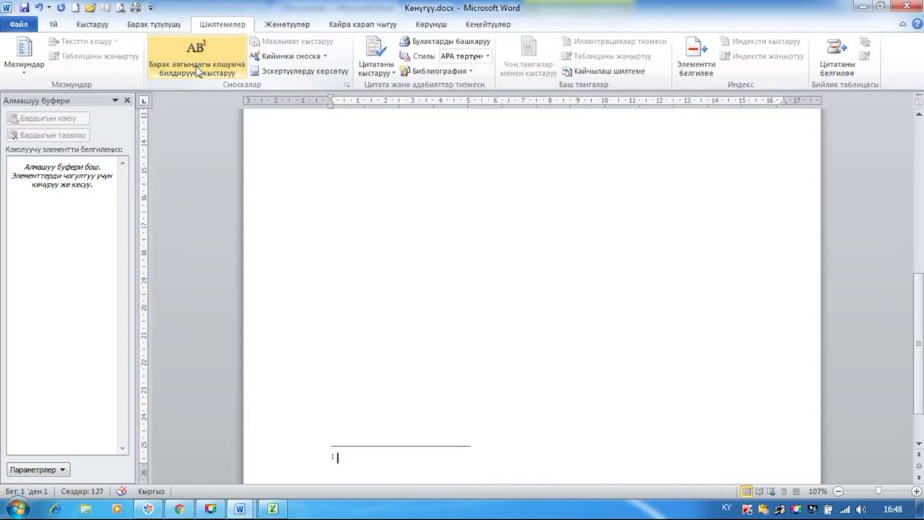
Enter "Катуу же темир деген смааниде" as the text of the footnote for "hardware".
type("ка")
type("туу")
type(" же те")
type("мир ")
type("деген ")
type("смаани")
type("де")
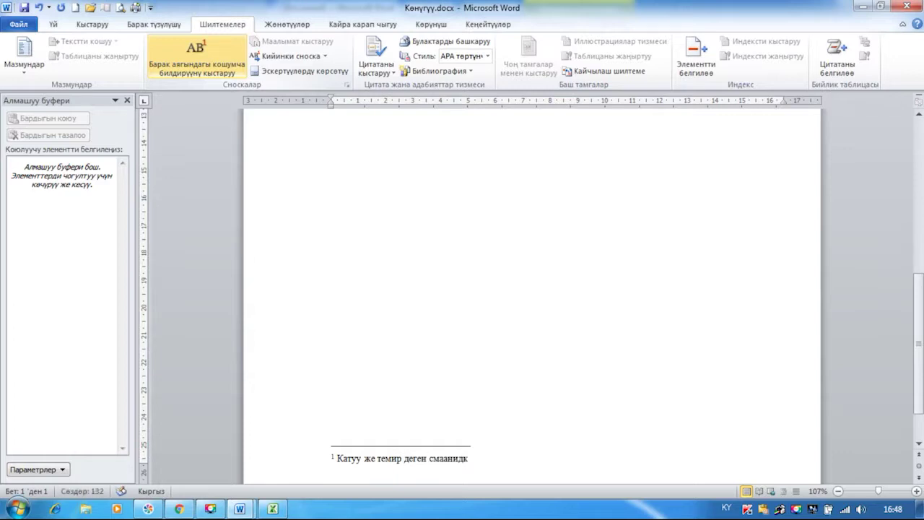
key("Return")
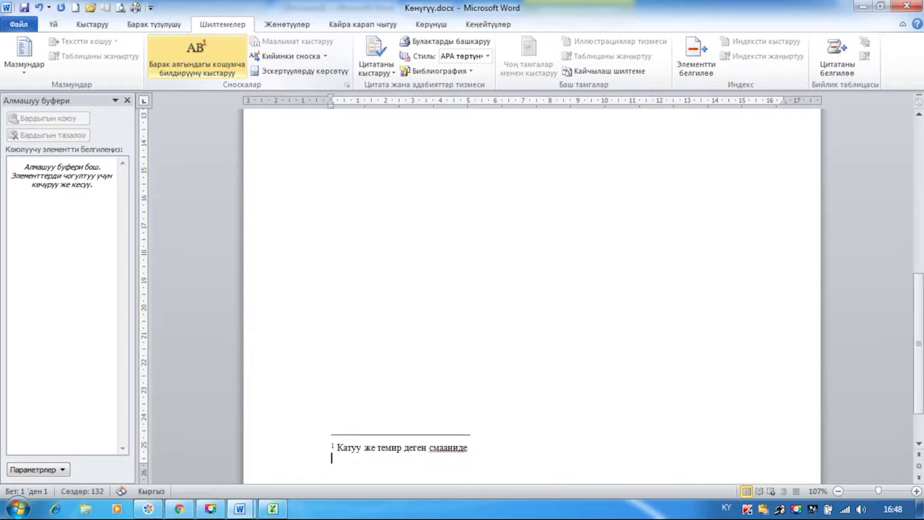
key("BackSpace")
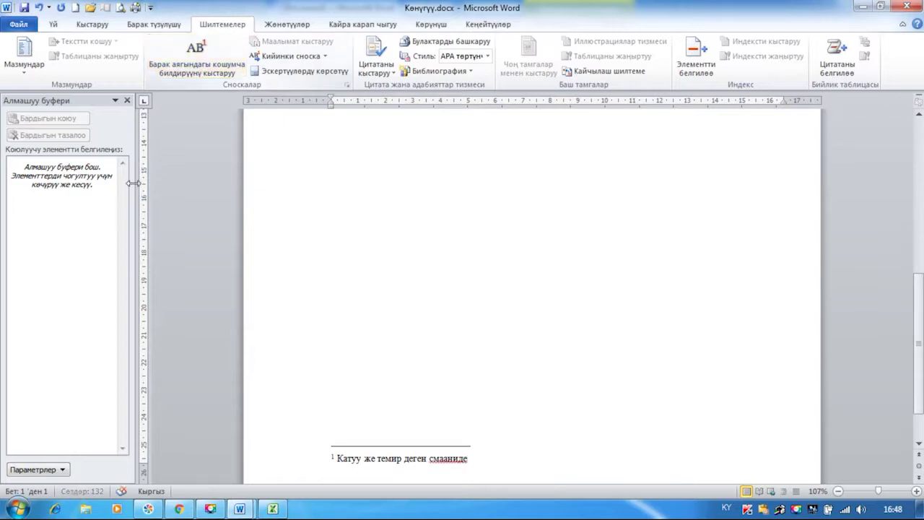
Examine the footnote mark after "hardware" and its note at the foot of the page.
scroll(398, 292, "down", 2)
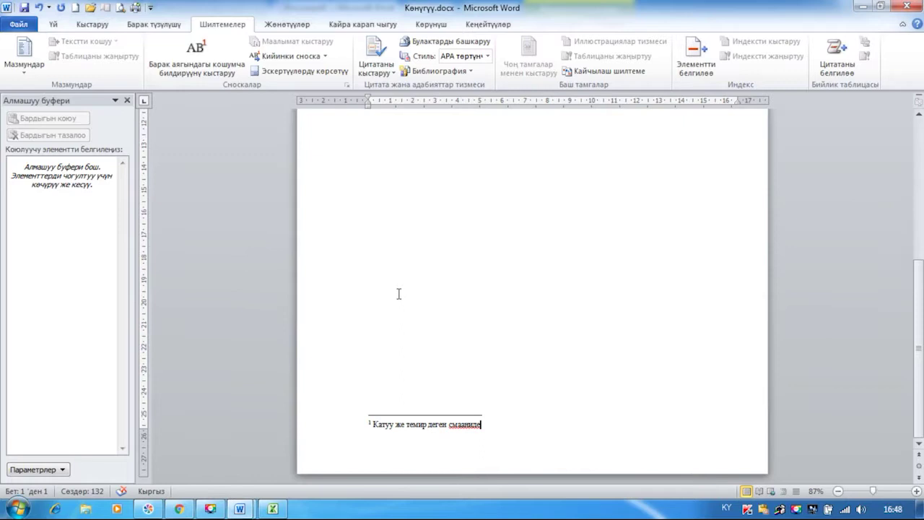
scroll(431, 281, "up", 2)
scroll(431, 285, "down", 2)
scroll(505, 246, "up", 3)
left_click_drag(579, 204, 631, 258)
scroll(626, 258, "down", 1)
left_click(630, 150)
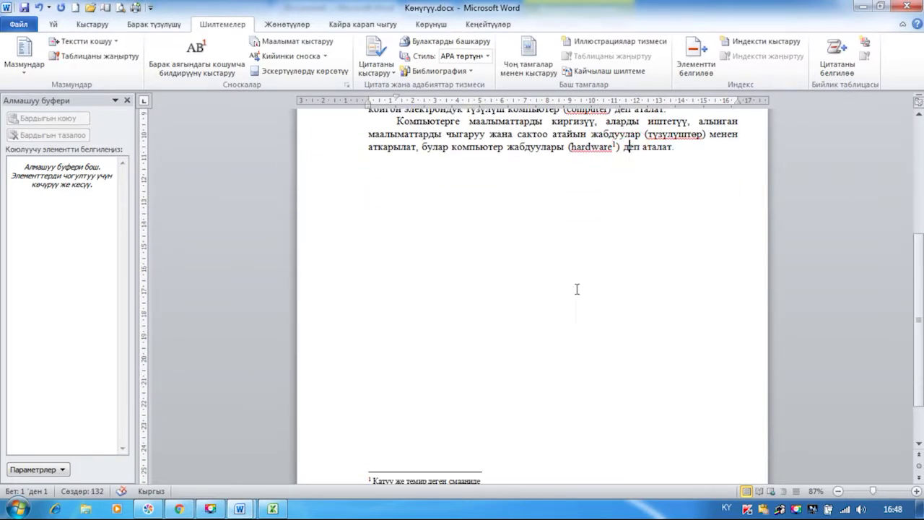
scroll(582, 199, "down", 1)
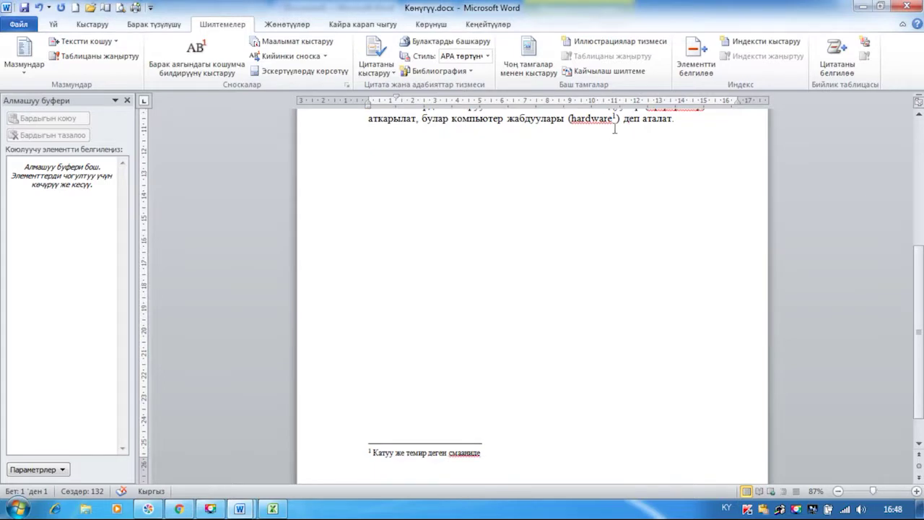
Correct the misspelled last word of the footnote to the suggested spelling "мааниде".
double_click(620, 117)
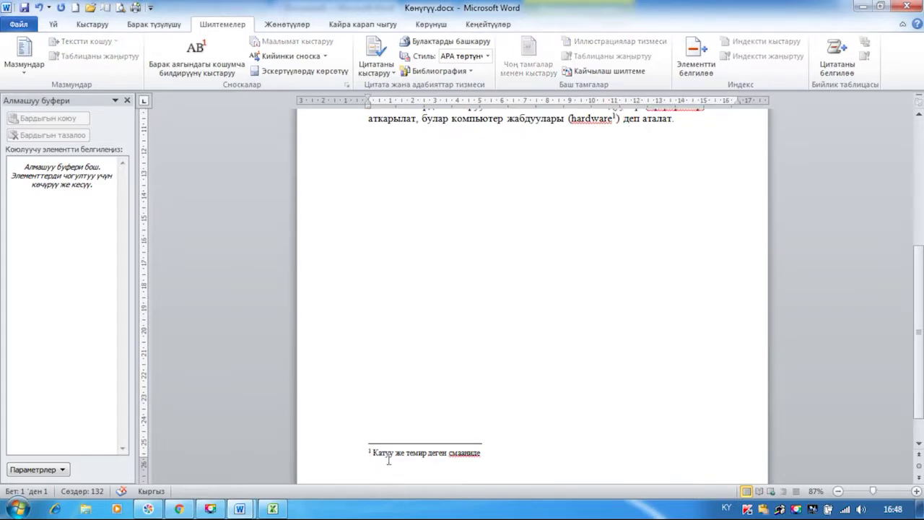
right_click(463, 453)
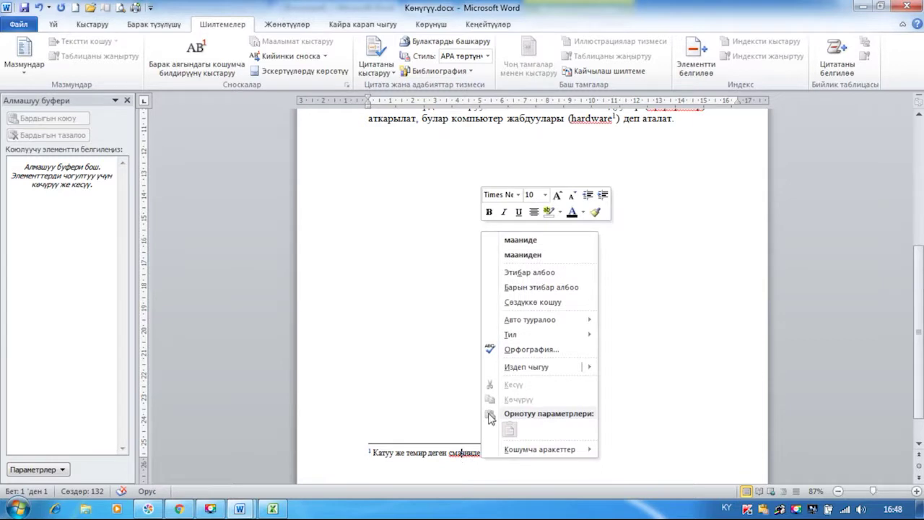
left_click(525, 241)
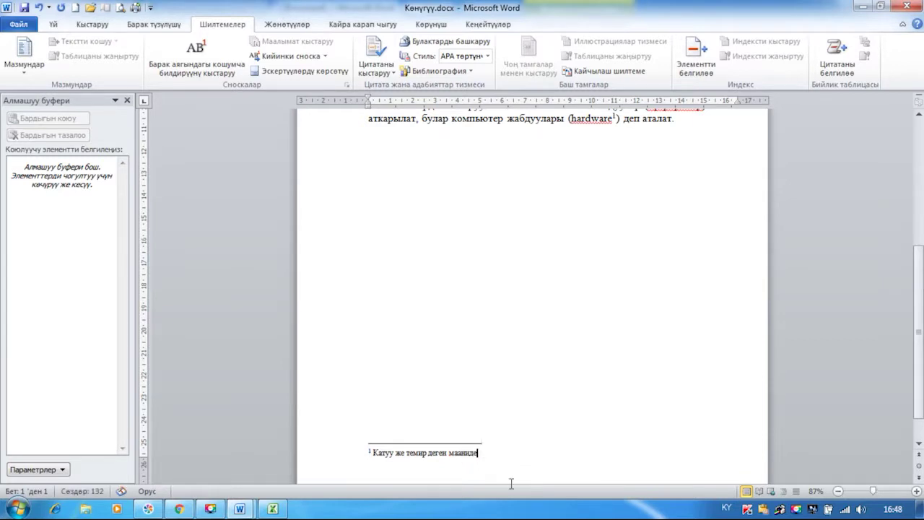
Insert an endnote after "computer" at the end of the second body paragraph, with the text "компьютер".
scroll(516, 415, "up", 2)
scroll(516, 412, "up", 2)
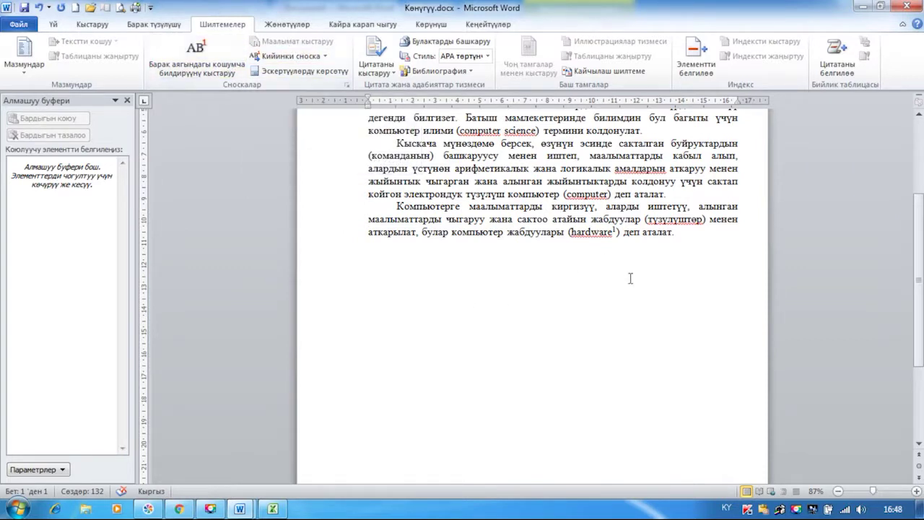
left_click(609, 193)
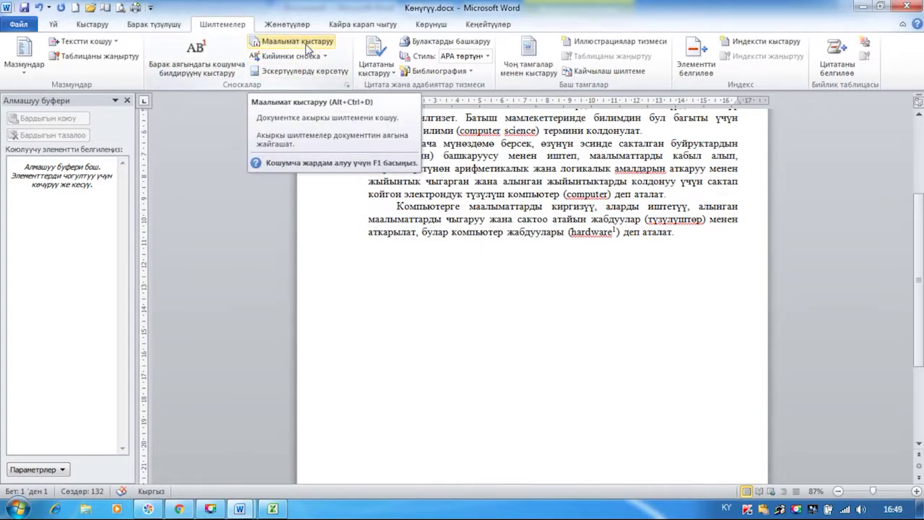
left_click(305, 44)
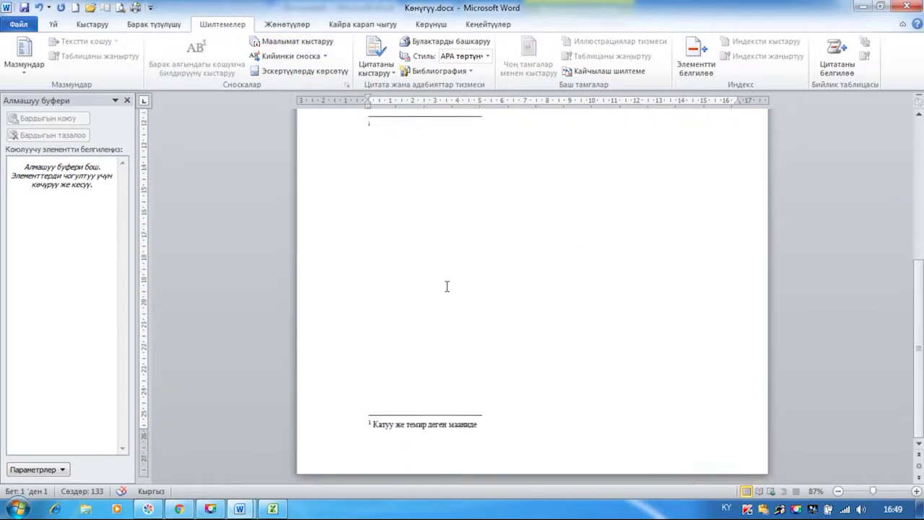
scroll(446, 287, "up", 3)
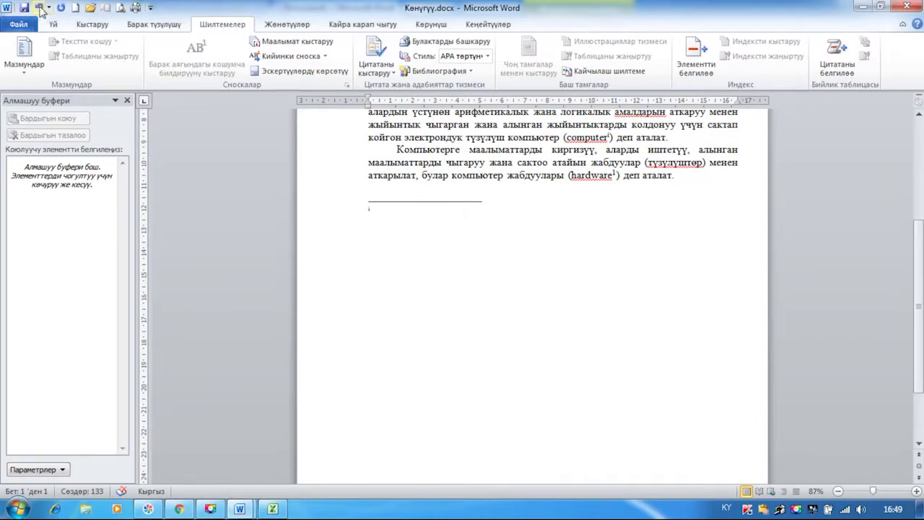
type("компьютер")
Compare the endnote's placement with the footnote's, and undo the endnote's text and insertion.
scroll(505, 209, "up", 2)
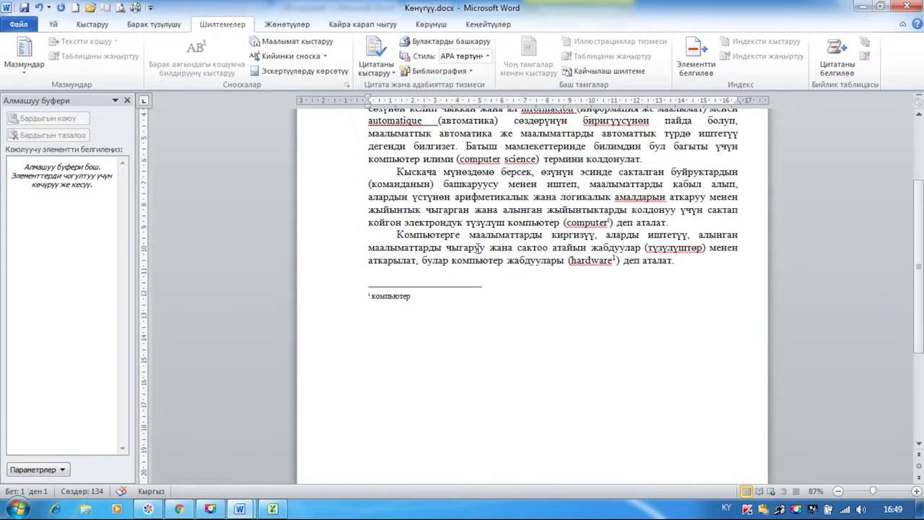
scroll(402, 228, "down", 2)
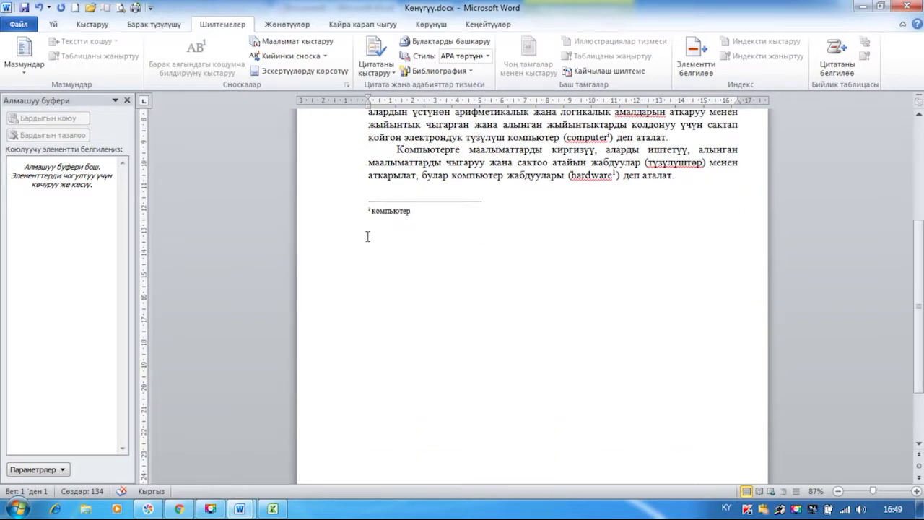
scroll(383, 242, "down", 2)
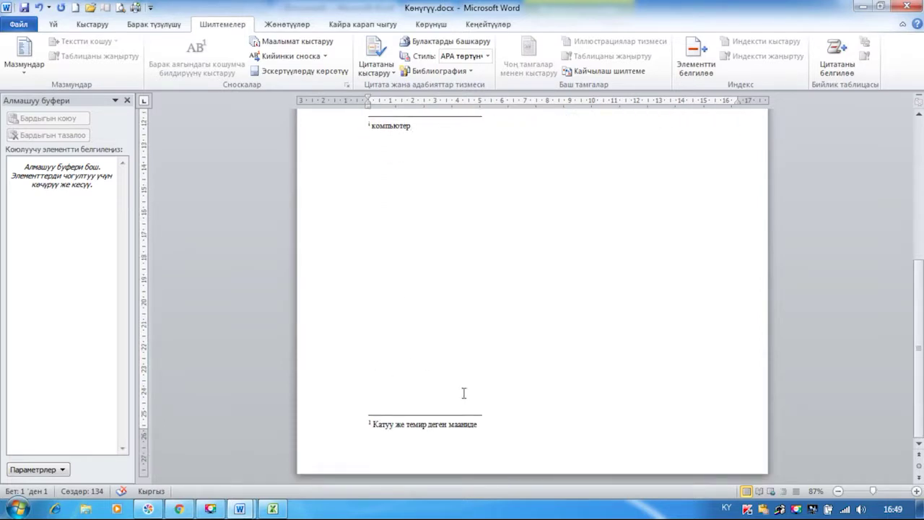
scroll(457, 394, "up", 5)
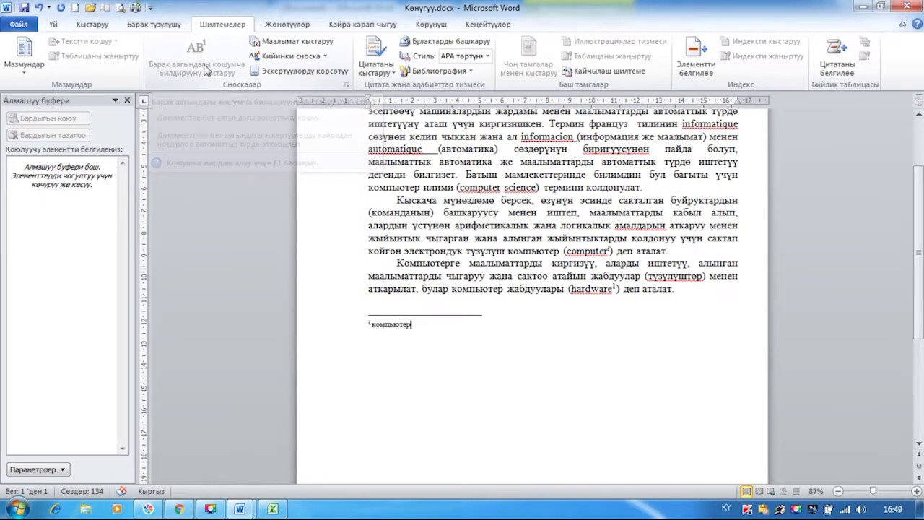
left_click(39, 8)
left_click(40, 7)
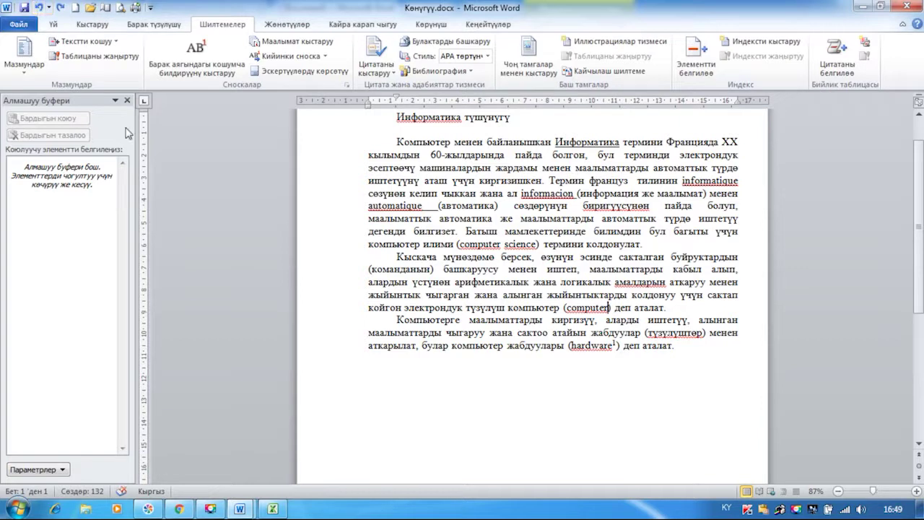
Copy the first two body paragraphs below the title and paste them after the last paragraph.
scroll(231, 221, "down", 5)
scroll(232, 222, "up", 7)
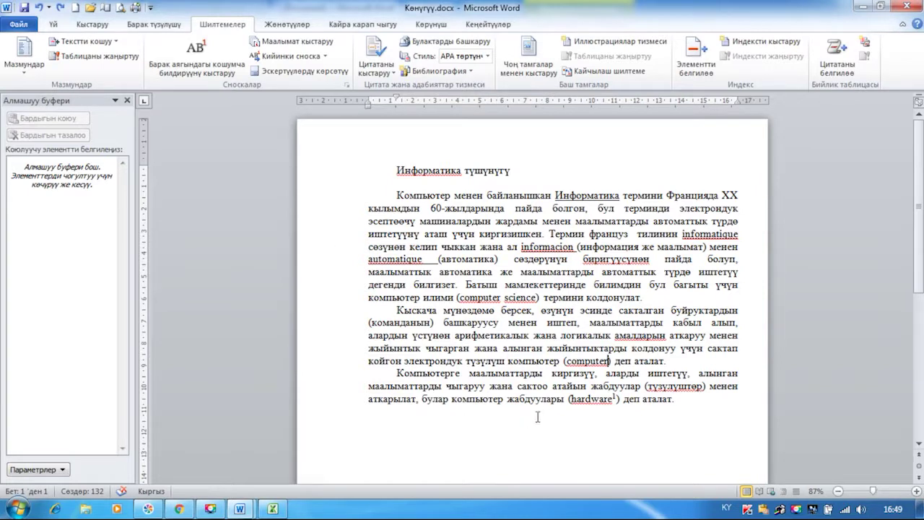
scroll(538, 415, "down", 2)
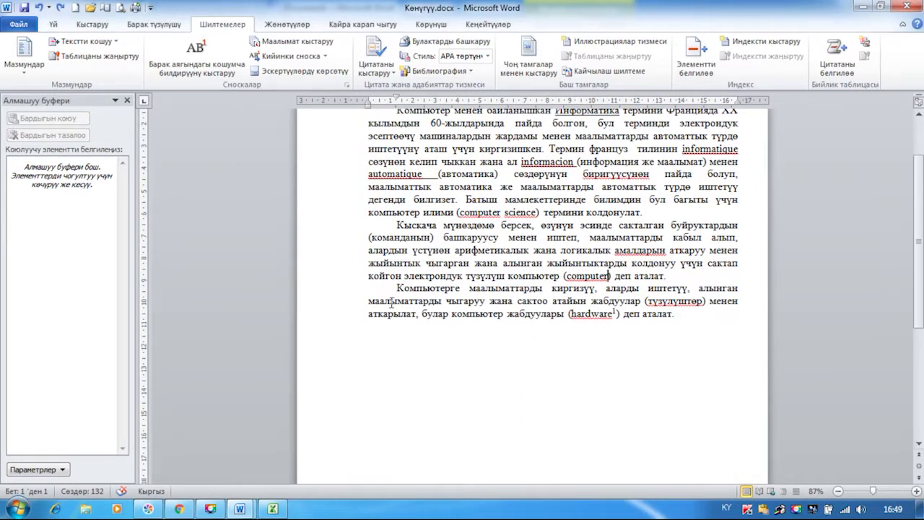
scroll(392, 205, "up", 2)
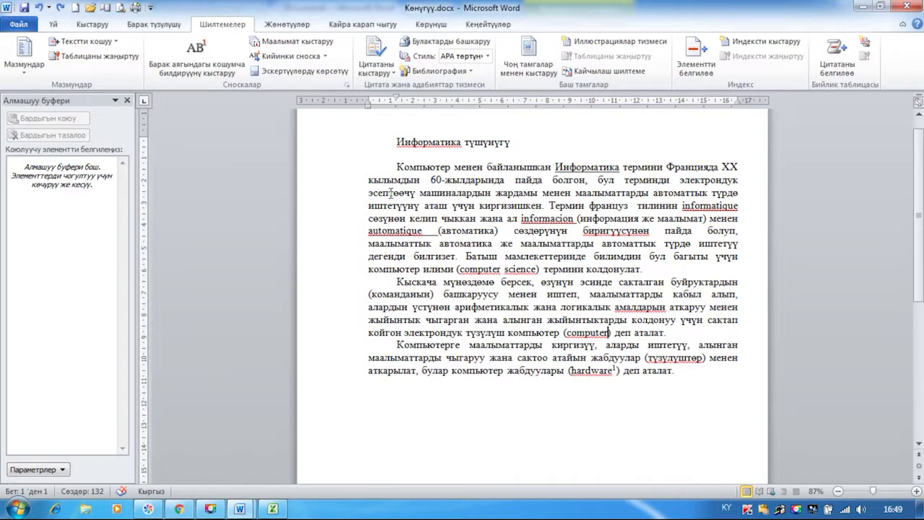
left_click_drag(395, 167, 682, 334)
key("ctrl+c")
left_click(429, 419)
key("ctrl+v")
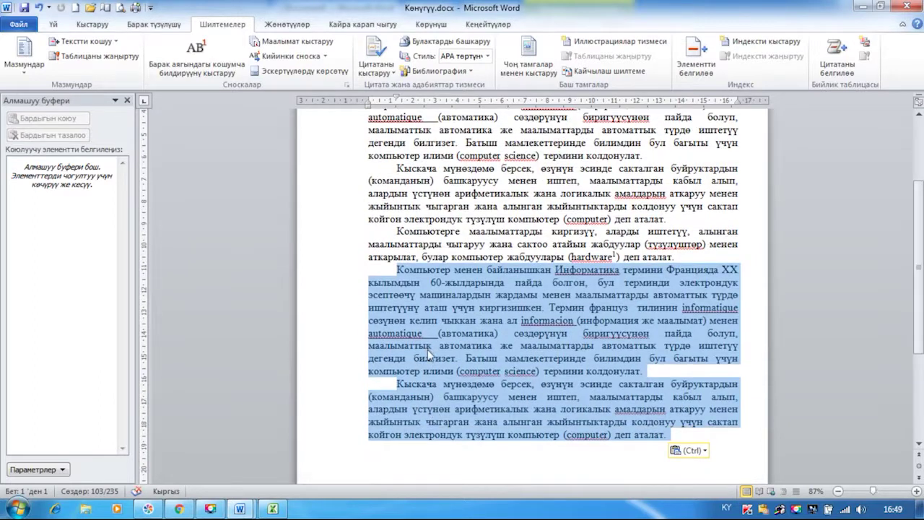
Paste the two copied paragraphs once more at the end so the text runs onto a second page.
scroll(428, 343, "down", 3)
left_click_drag(420, 233, 426, 371)
scroll(448, 378, "down", 9)
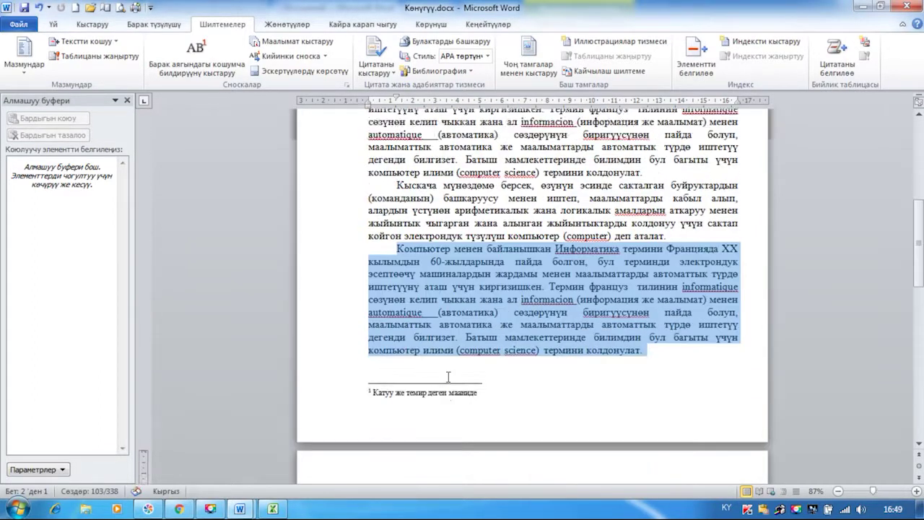
scroll(447, 376, "up", 3)
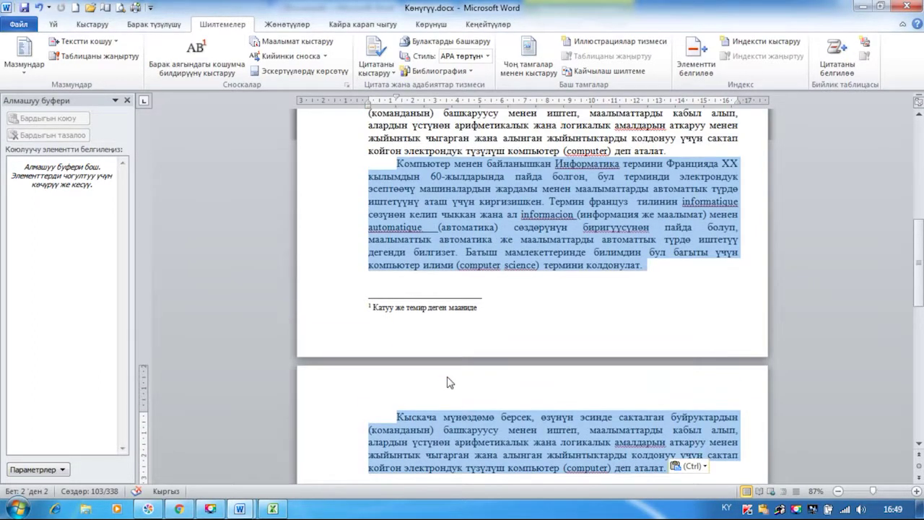
scroll(582, 405, "down", 1)
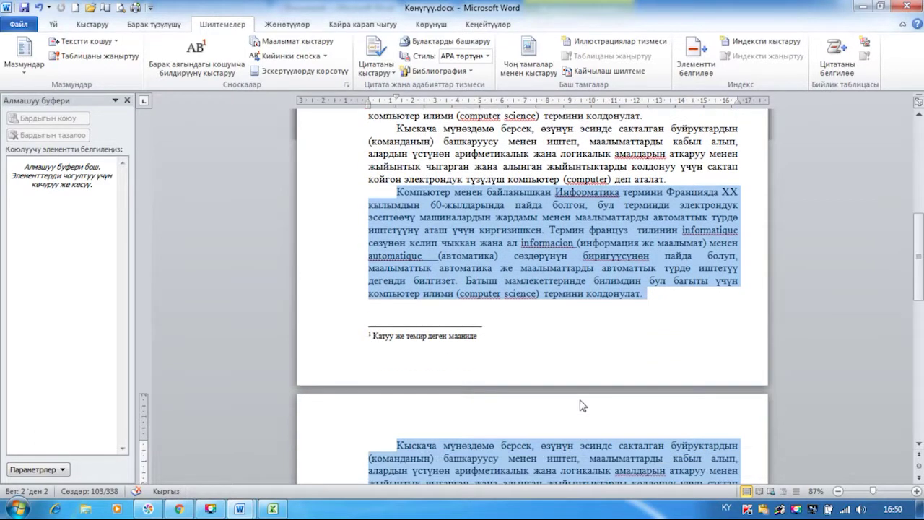
Insert a footnote after "Информатика" in the last paragraph of the first page, with the text "Информатика".
left_click(619, 199)
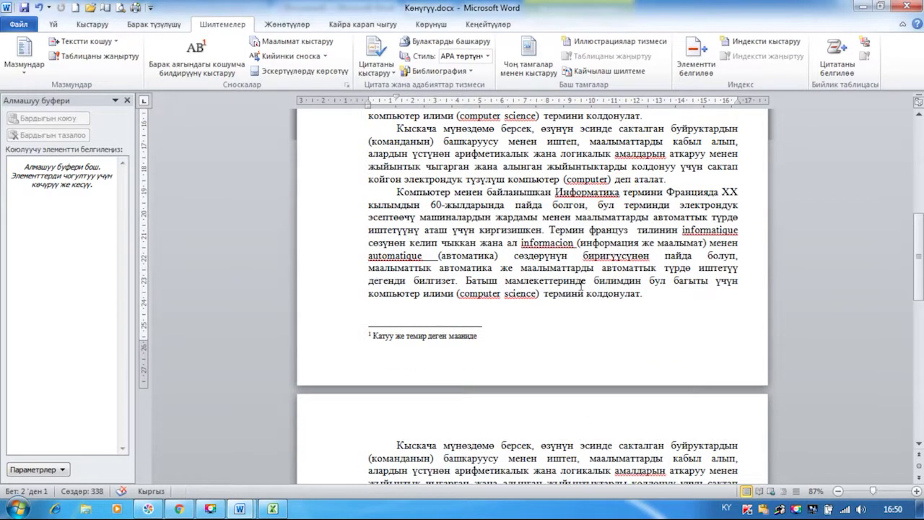
left_click(184, 55)
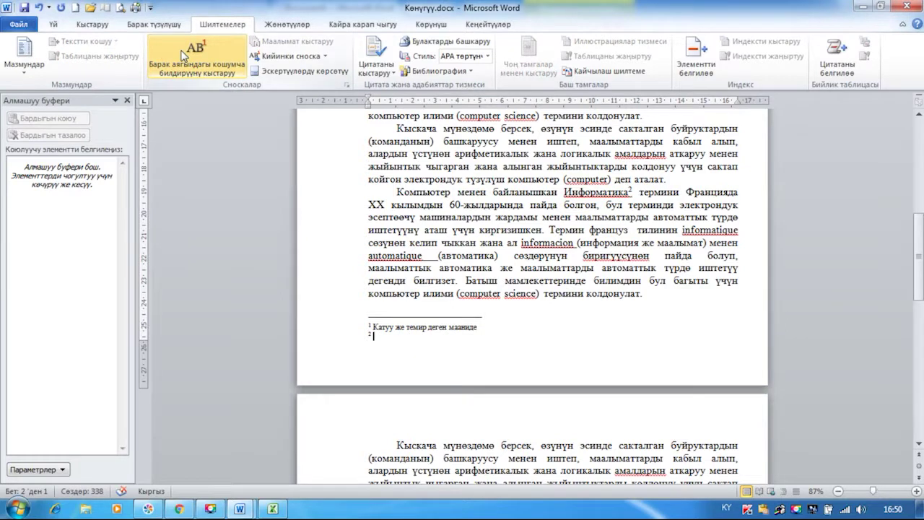
type("Информатика")
Replace the flagged word in the second footnote with the spelling suggestion "Информатикалык".
scroll(261, 190, "down", 3)
left_click(557, 393)
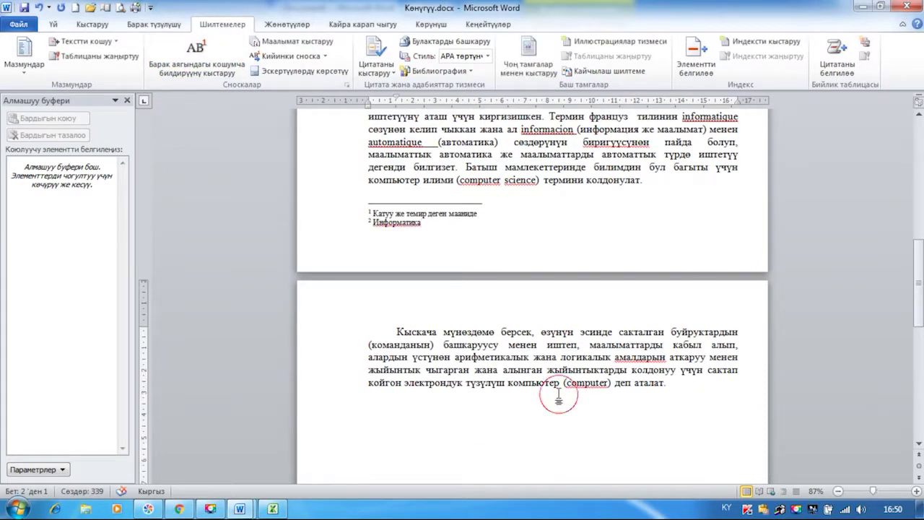
left_click(609, 384)
right_click(398, 224)
left_click(453, 240)
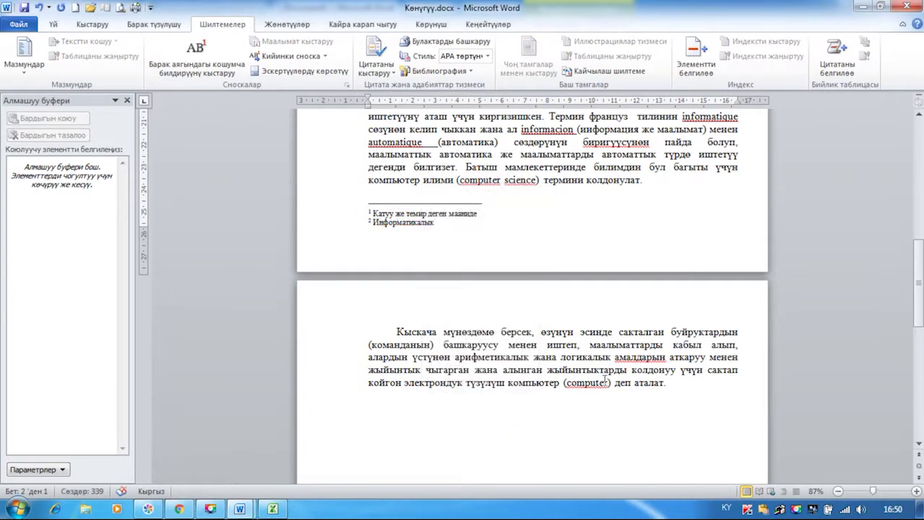
Insert a footnote after "computer" in the last paragraph on the second page, with the text "компьютер".
left_click(601, 381)
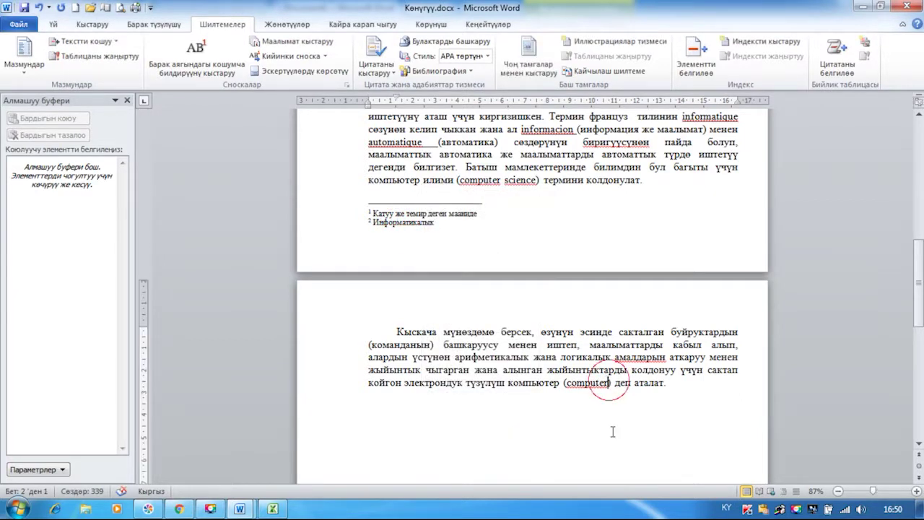
left_click(197, 56)
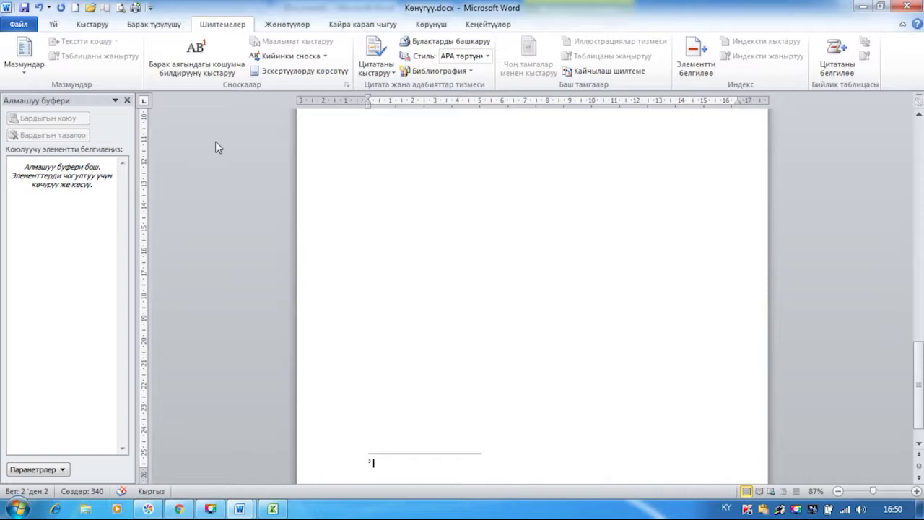
type("компьютер")
Compare the footnote references in the body text with the notes at the foot of both pages.
scroll(418, 279, "up", 15)
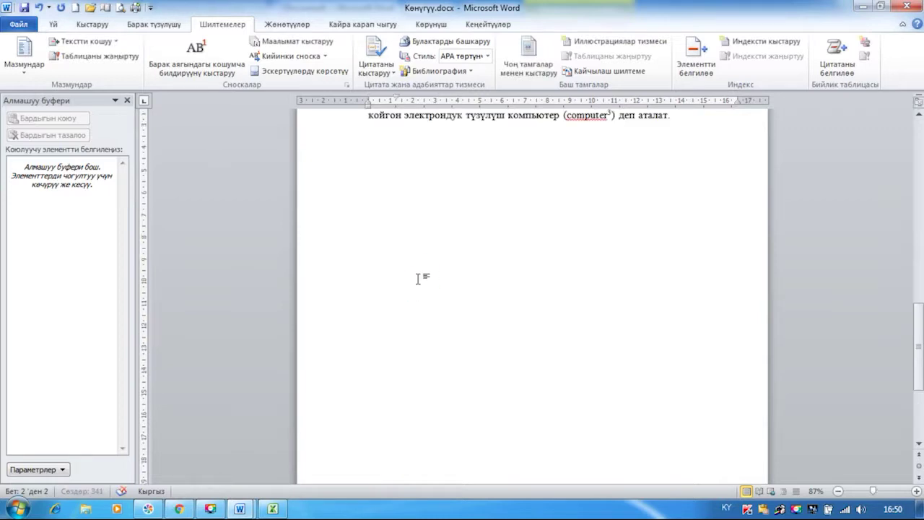
scroll(423, 291, "up", 1)
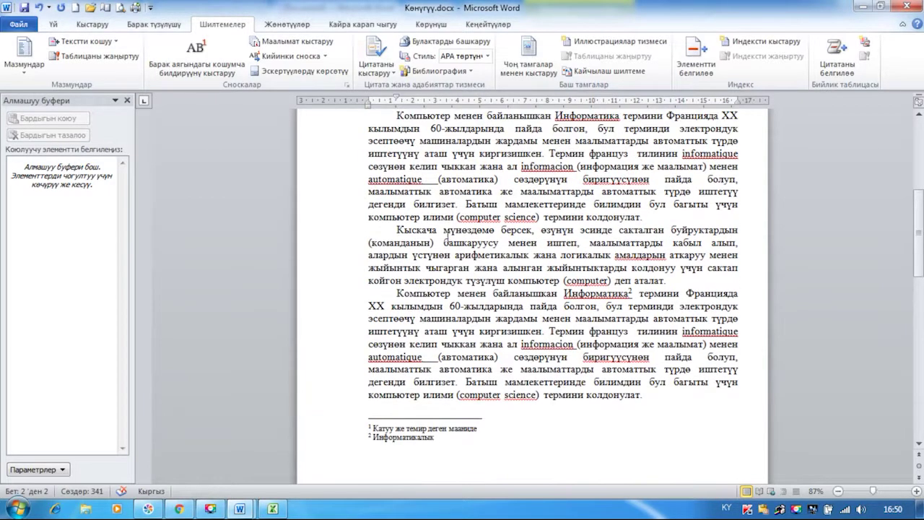
scroll(514, 376, "up", 2)
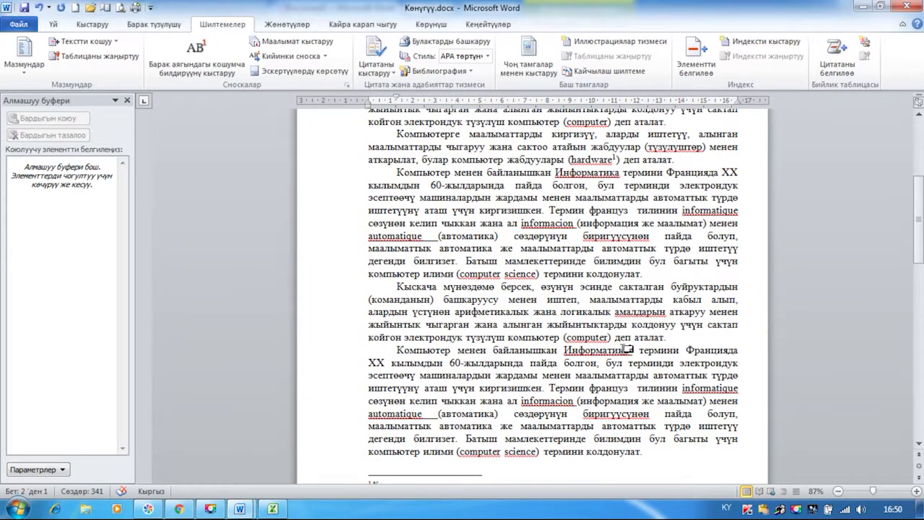
scroll(597, 375, "down", 4)
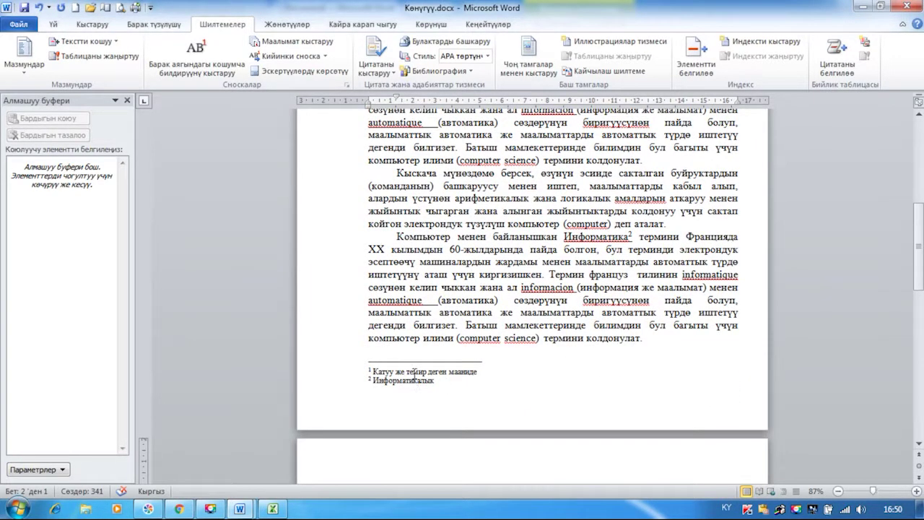
scroll(447, 381, "down", 3)
scroll(485, 374, "down", 6)
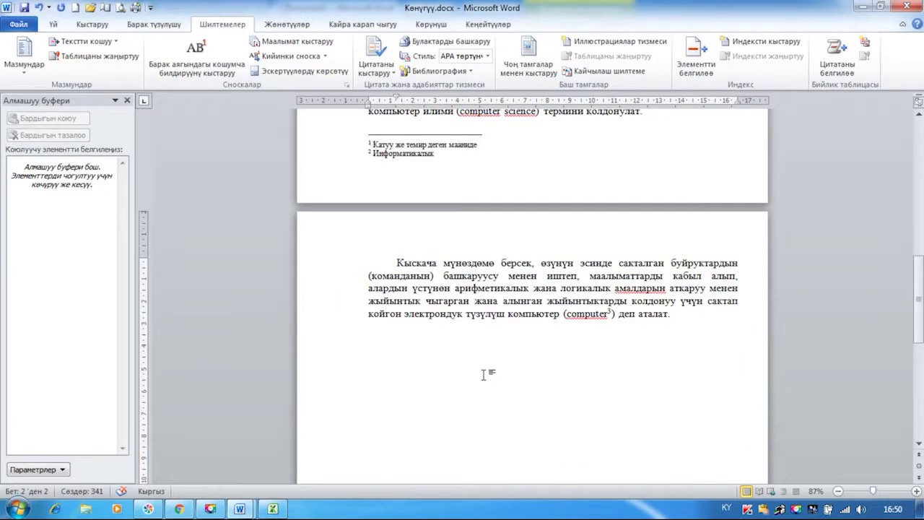
scroll(515, 354, "up", 8)
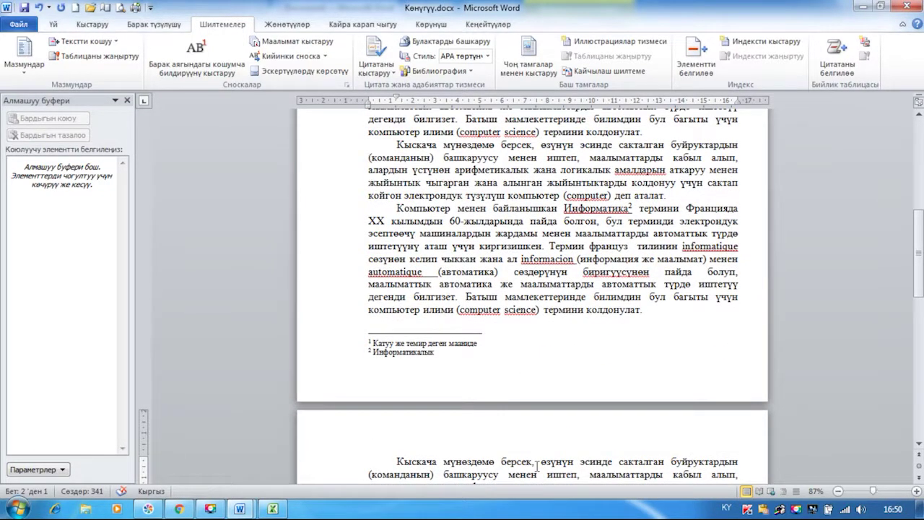
scroll(536, 465, "down", 5)
Insert blank lines above the paragraph containing the second footnote reference to push it onto the second page.
scroll(492, 442, "up", 6)
left_click(677, 225)
key("Return")
key("Return")
key("Return")
key("Return")
key("Return")
key("Return")
key("Return")
key("Return")
key("Return")
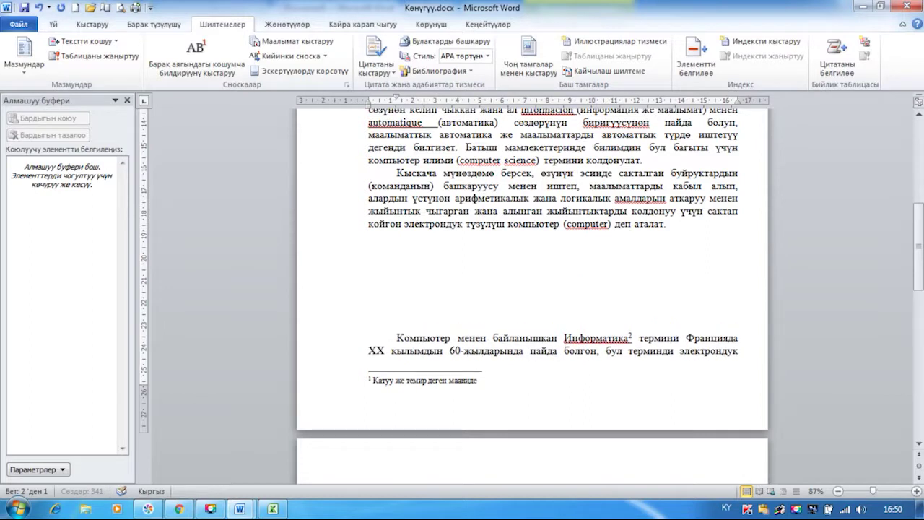
scroll(679, 227, "down", 8)
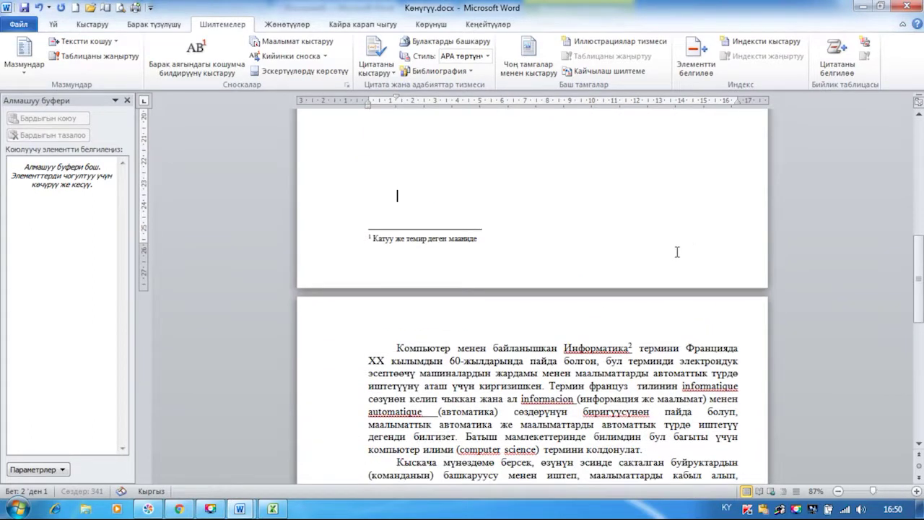
Delete the blank lines added above the paragraph with the second footnote reference, leaving one, to bring the paragraph back to the first page.
key("BackSpace")
key("BackSpace")
key("BackSpace")
key("BackSpace")
key("BackSpace")
key("BackSpace")
key("BackSpace")
key("BackSpace")
key("BackSpace")
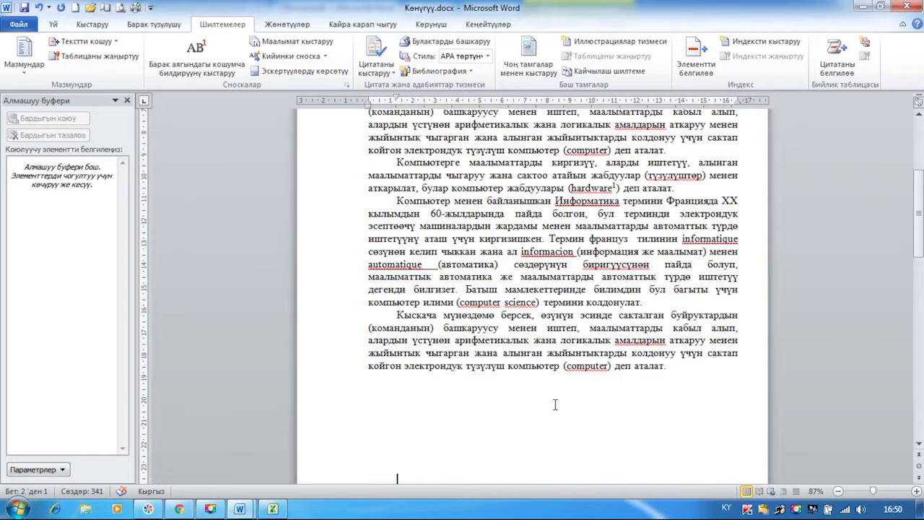
scroll(555, 404, "down", 3)
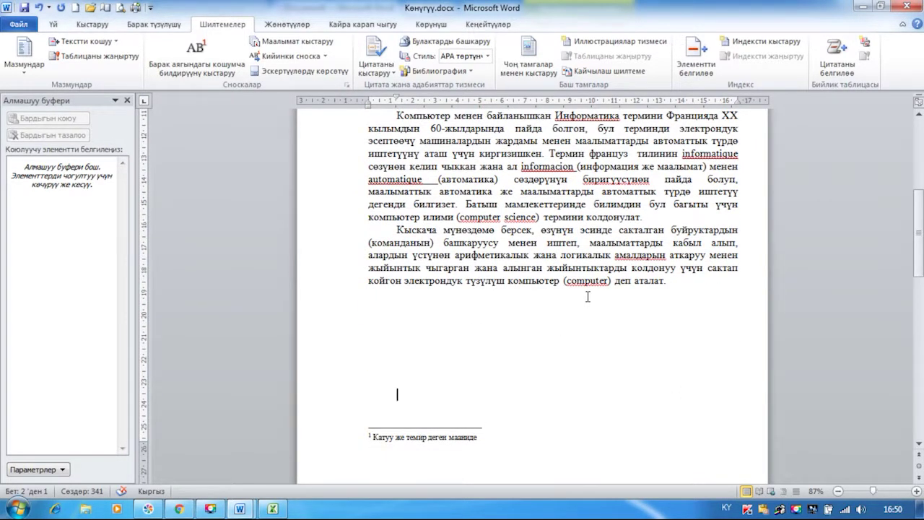
scroll(587, 296, "up", 9)
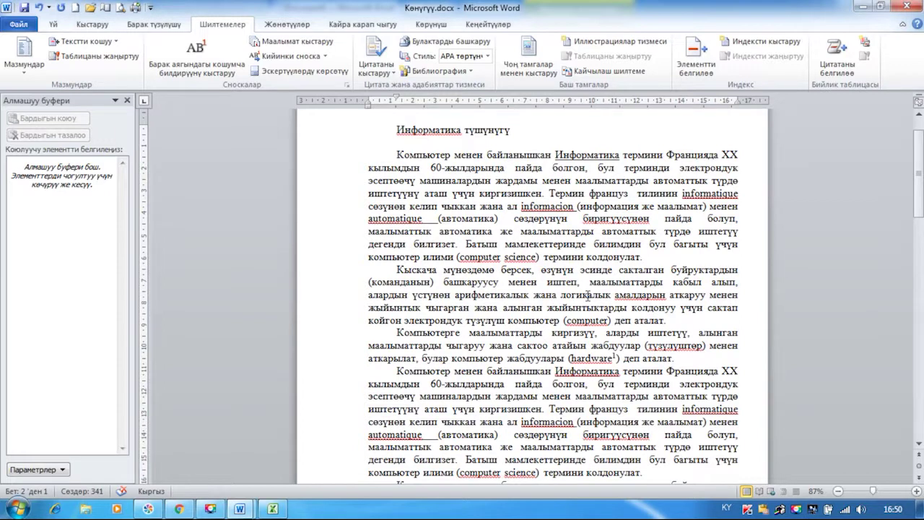
scroll(613, 359, "down", 20)
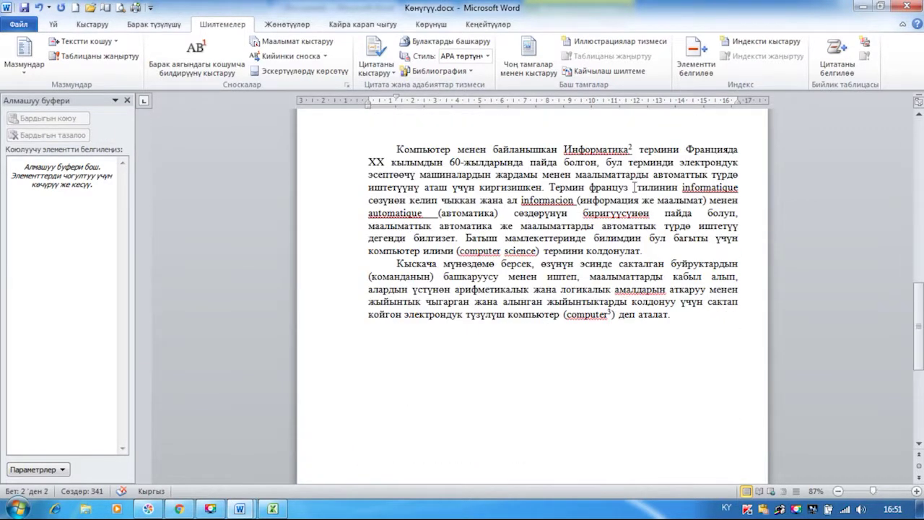
scroll(606, 334, "down", 12)
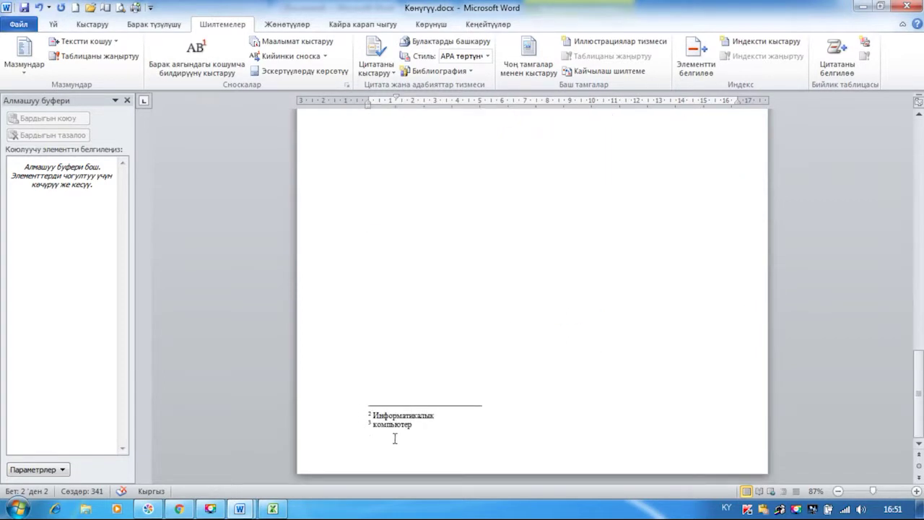
scroll(418, 397, "up", 20)
left_click(426, 358)
key("ctrl+v")
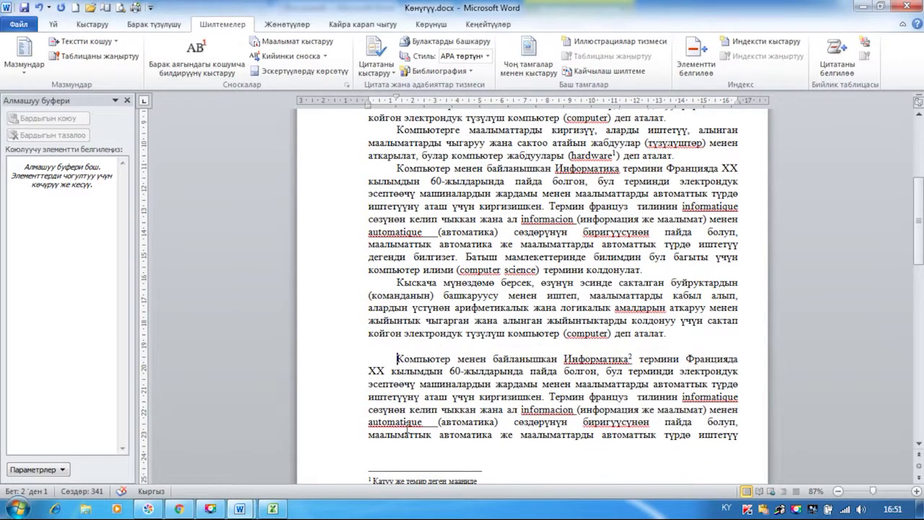
Start a new line after the last paragraph on the second page.
scroll(451, 404, "down", 2)
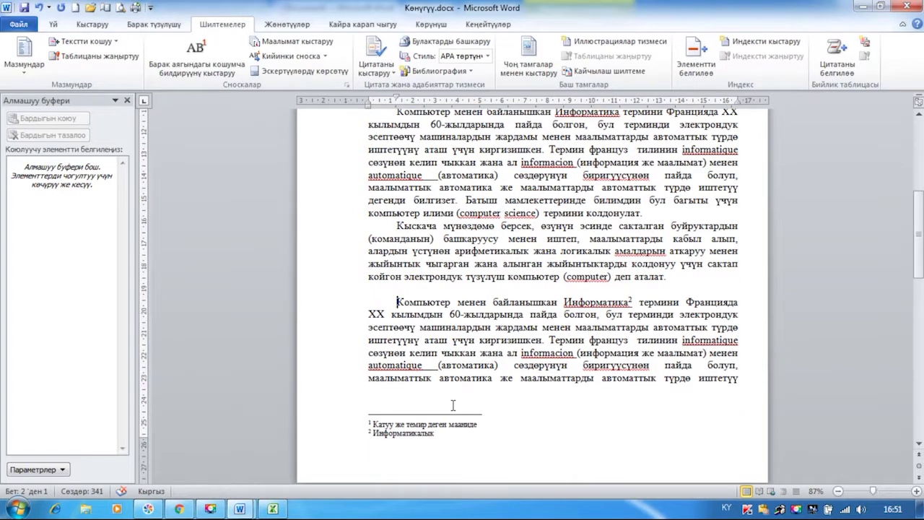
scroll(453, 405, "down", 10)
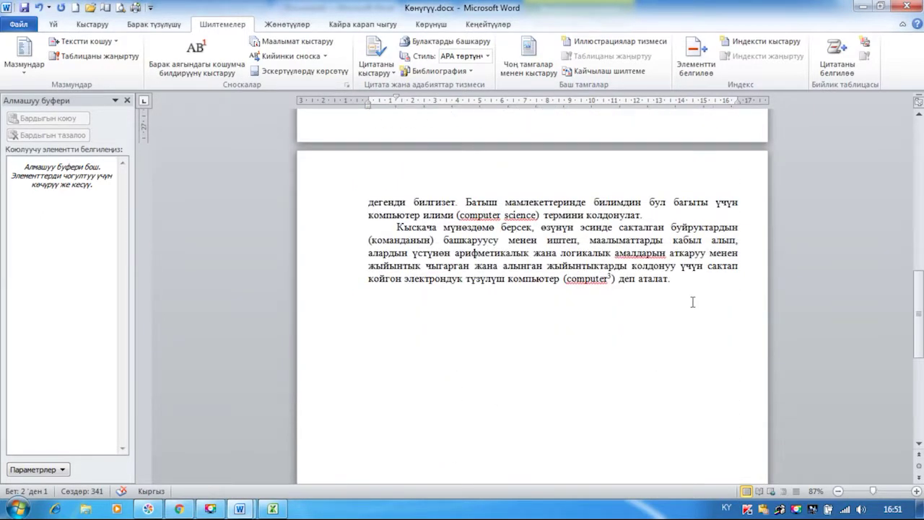
left_click(692, 285)
key("Return")
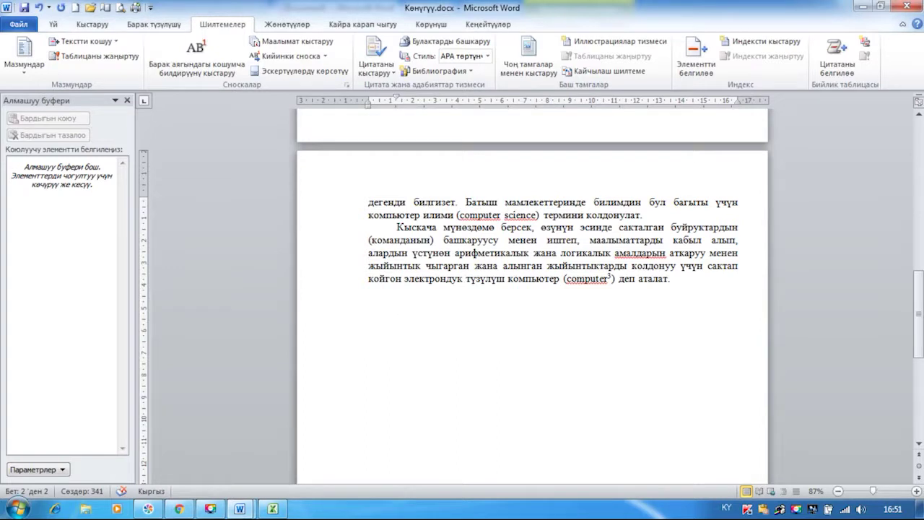
Switch to Chrome and open the AKIpress news article about the car park owner demolishing a brick fence in Восток-5.
left_click(179, 509)
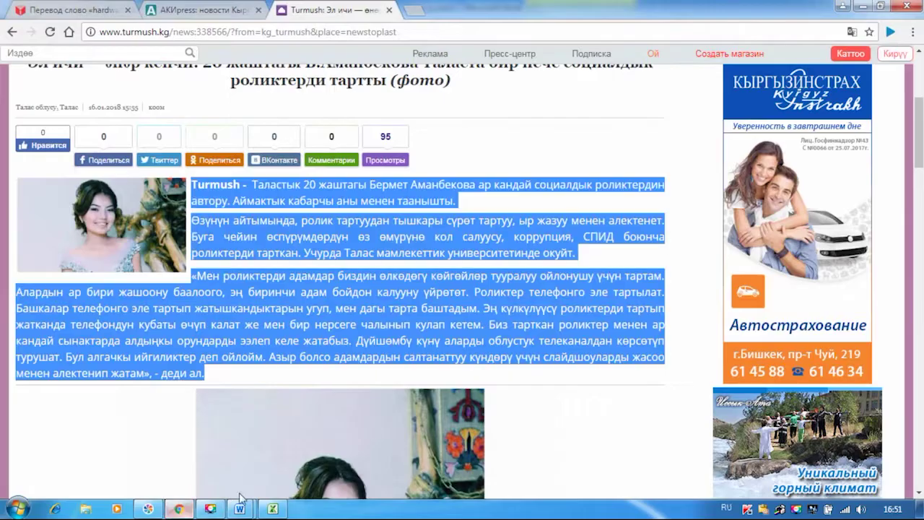
scroll(444, 374, "down", 10)
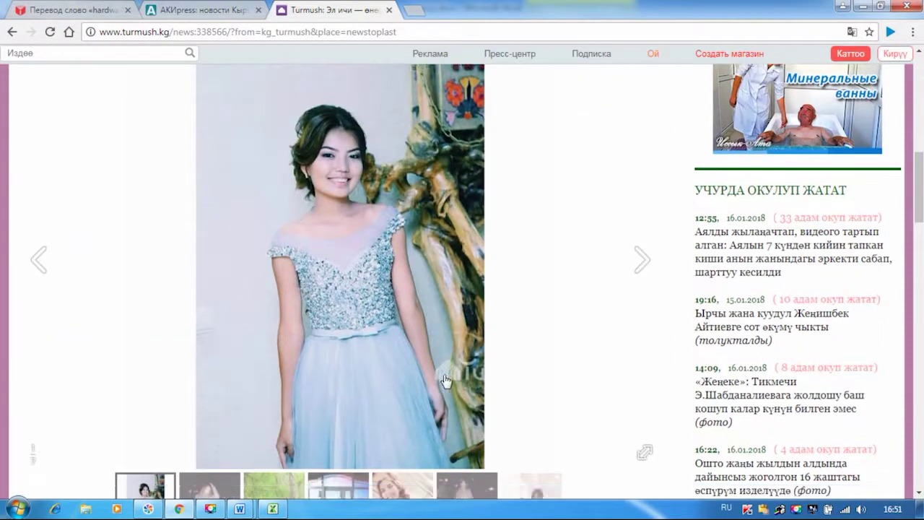
scroll(444, 375, "up", 9)
scroll(443, 373, "up", 4)
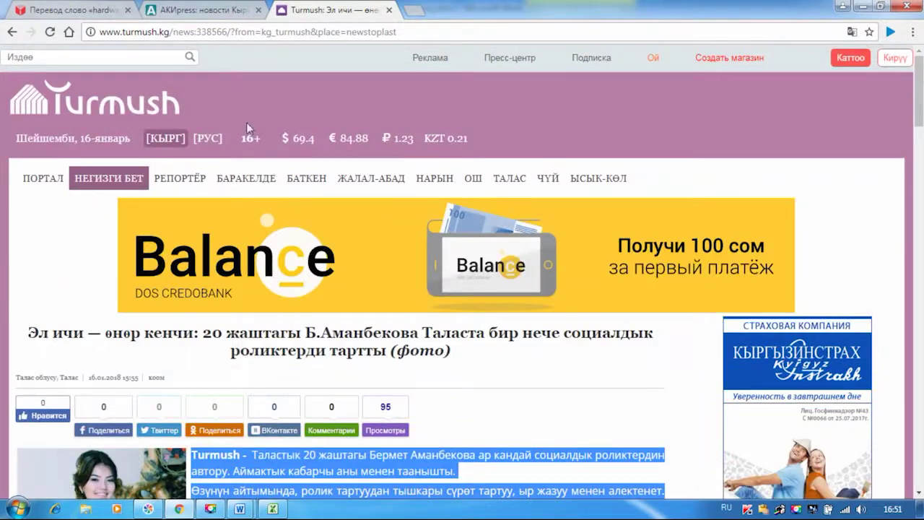
left_click(210, 16)
scroll(252, 296, "down", 3)
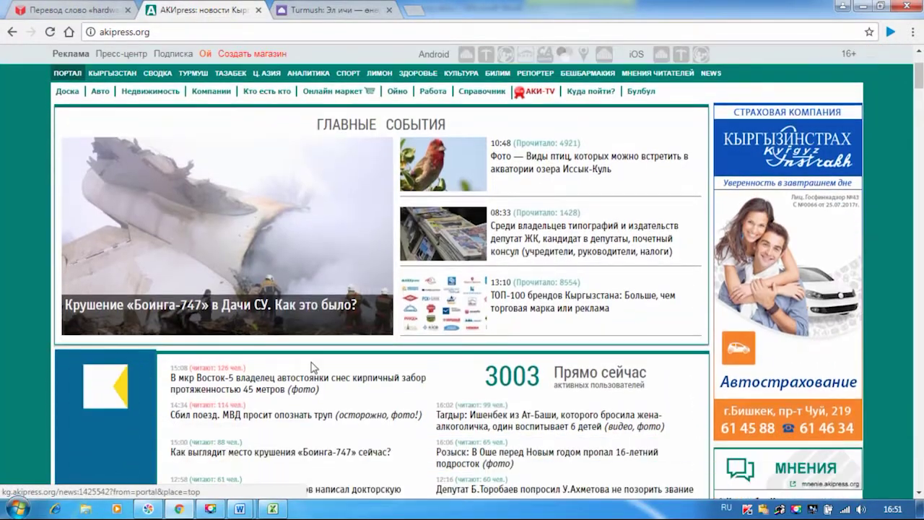
left_click(244, 245)
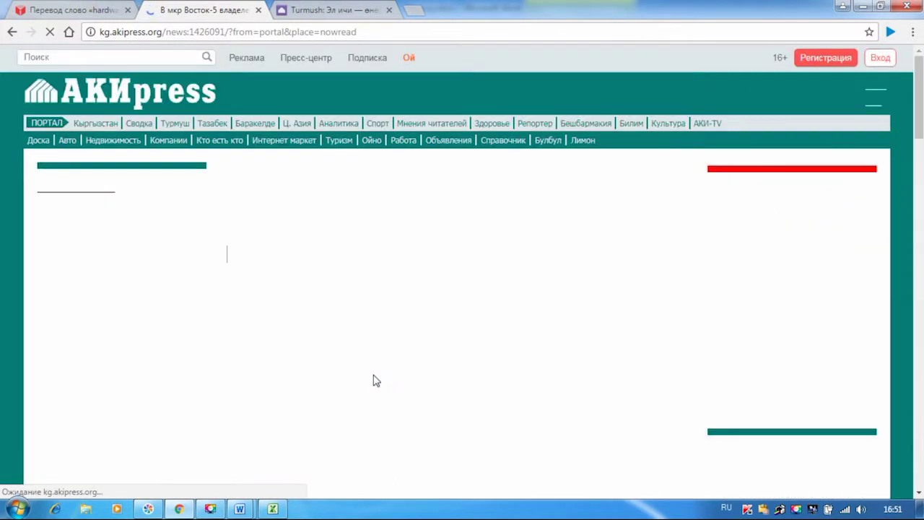
Copy the article from its headline through the paragraph ending "основных дорог.", including the pictures.
scroll(373, 374, "down", 5)
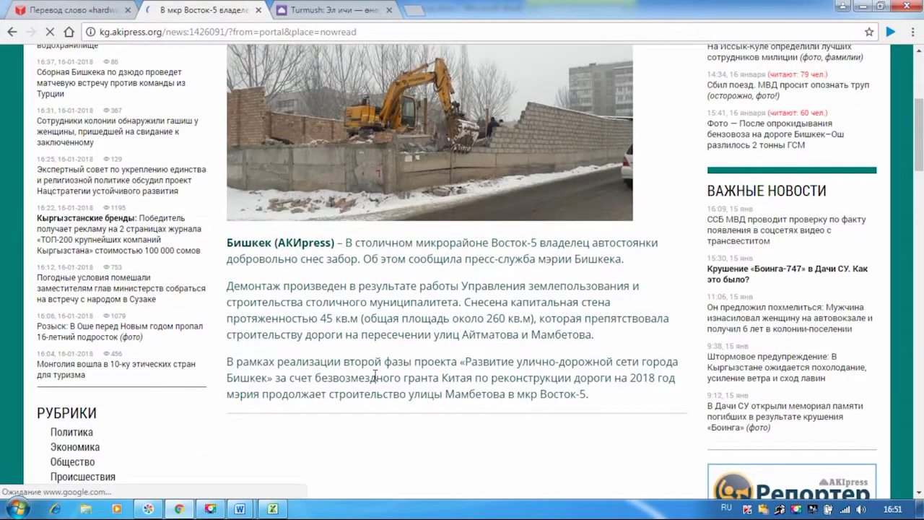
scroll(375, 379, "up", 4)
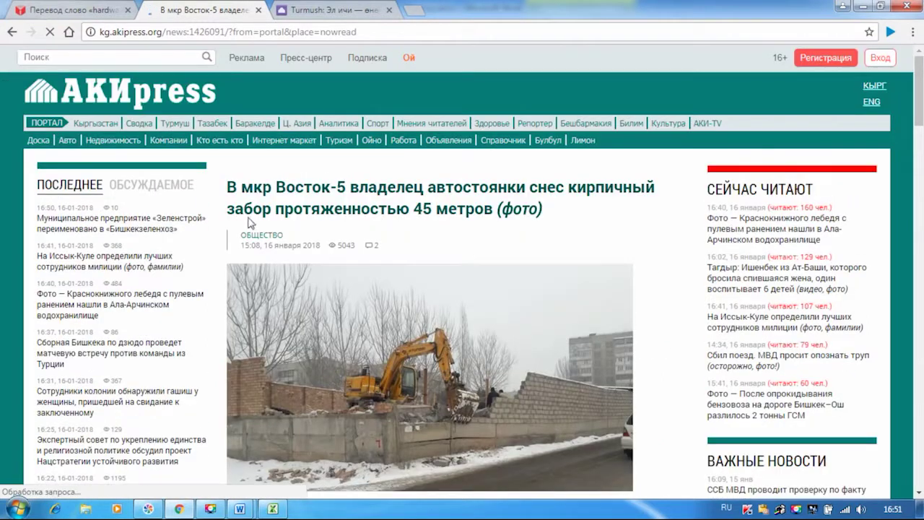
left_click_drag(229, 187, 252, 209)
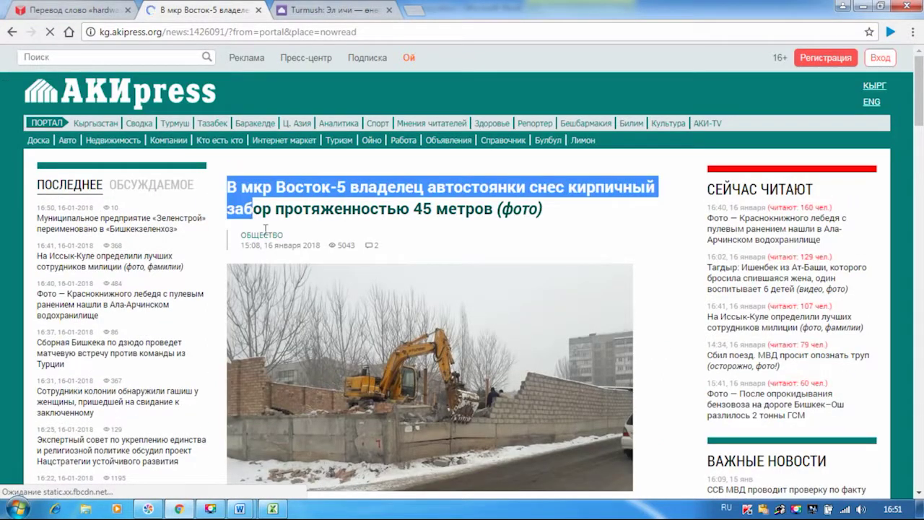
scroll(330, 358, "down", 10)
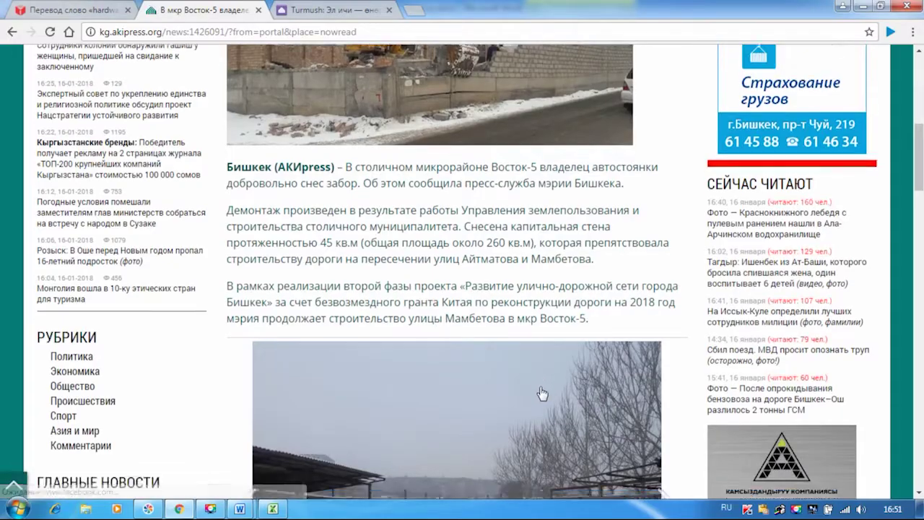
scroll(541, 389, "down", 4)
scroll(541, 392, "up", 1)
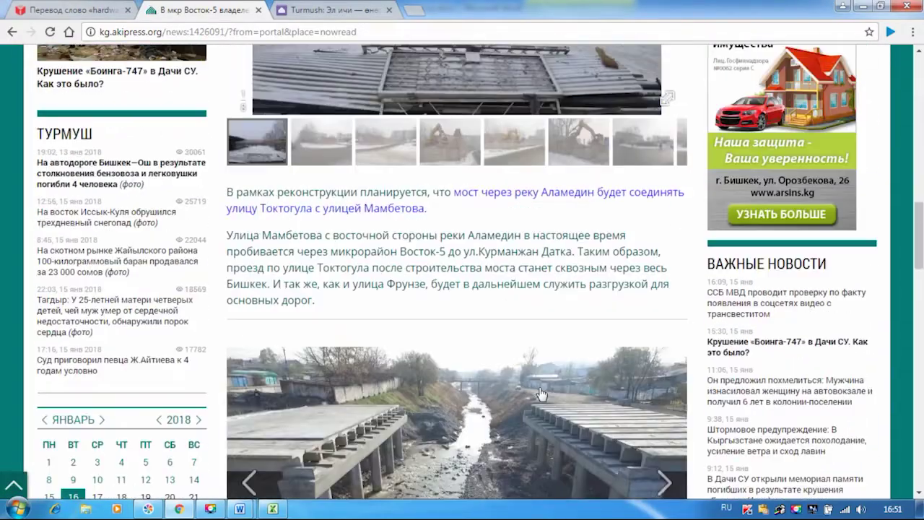
scroll(541, 392, "down", 5)
scroll(542, 392, "down", 2)
scroll(542, 392, "up", 7)
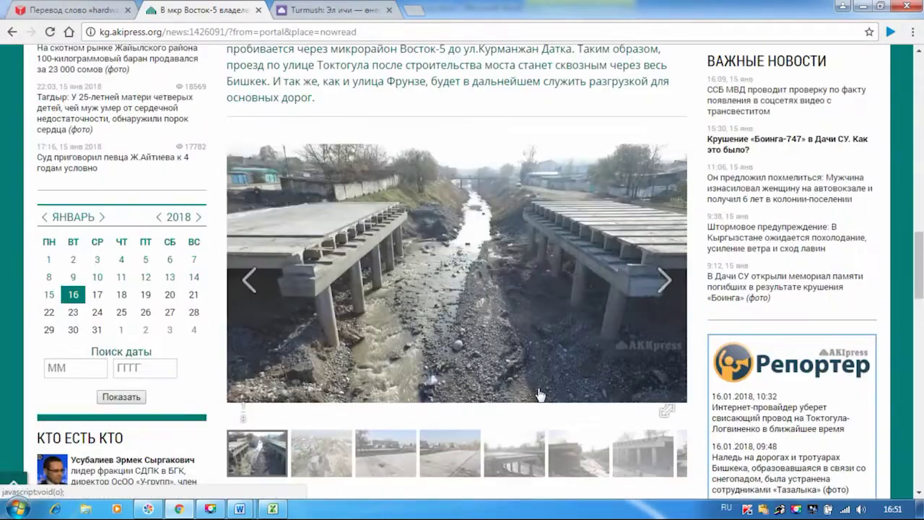
left_click(326, 368, "shift")
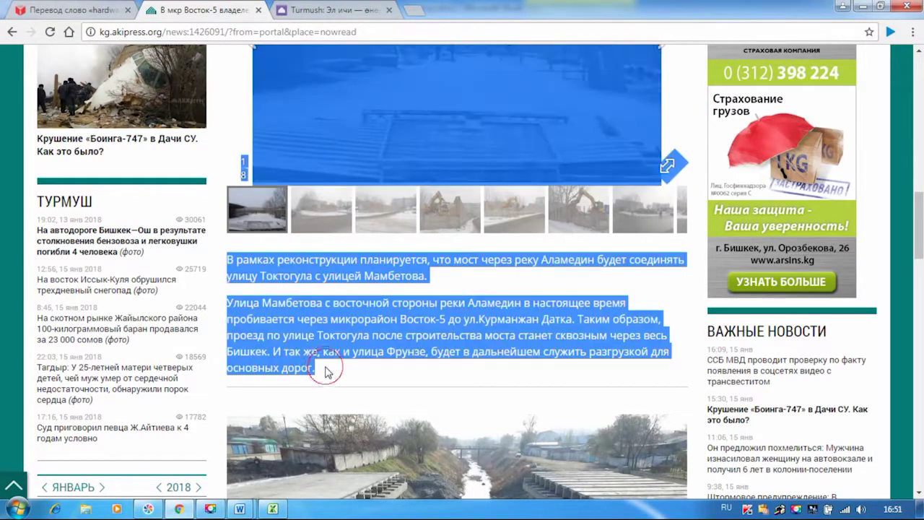
key("ctrl+c")
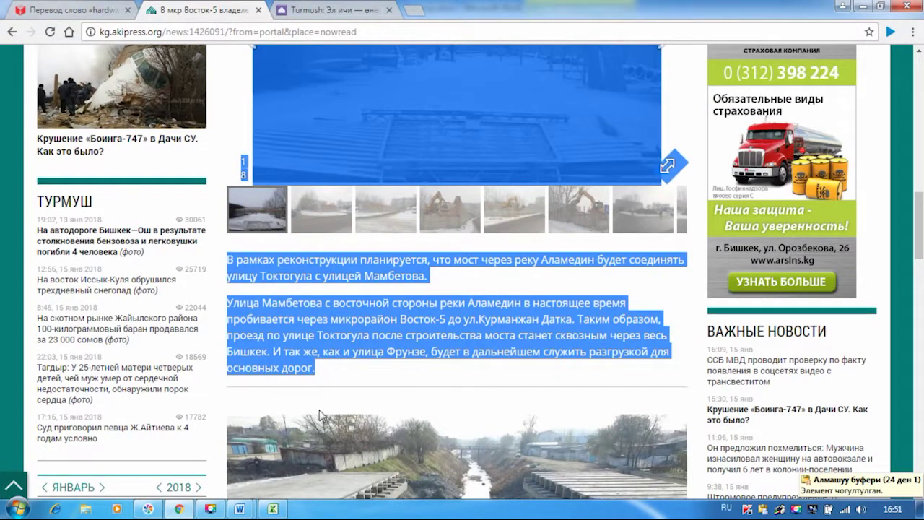
Switch to Көнүгүү.docx in Word and go to its last page.
left_click(240, 509)
left_click(311, 476)
scroll(376, 426, "down", 4)
scroll(404, 432, "up", 3)
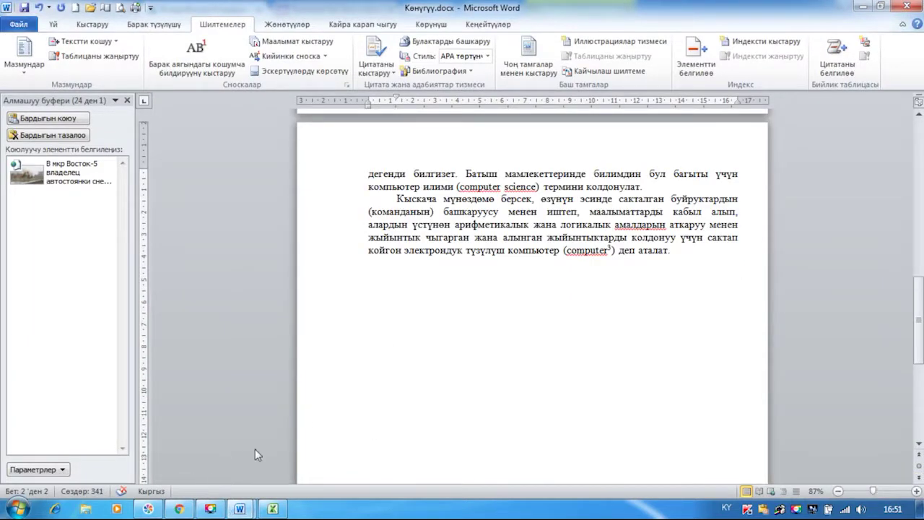
mouse_move(248, 512)
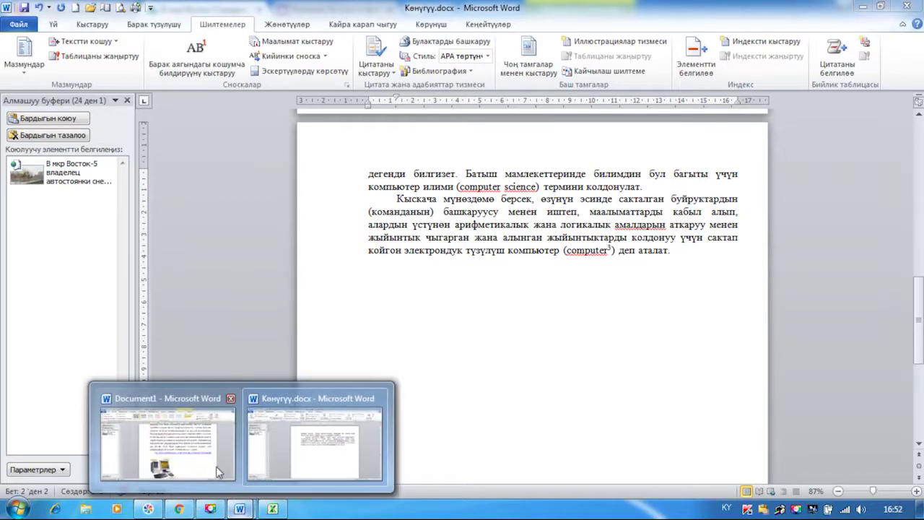
left_click(210, 469)
scroll(462, 330, "down", 10)
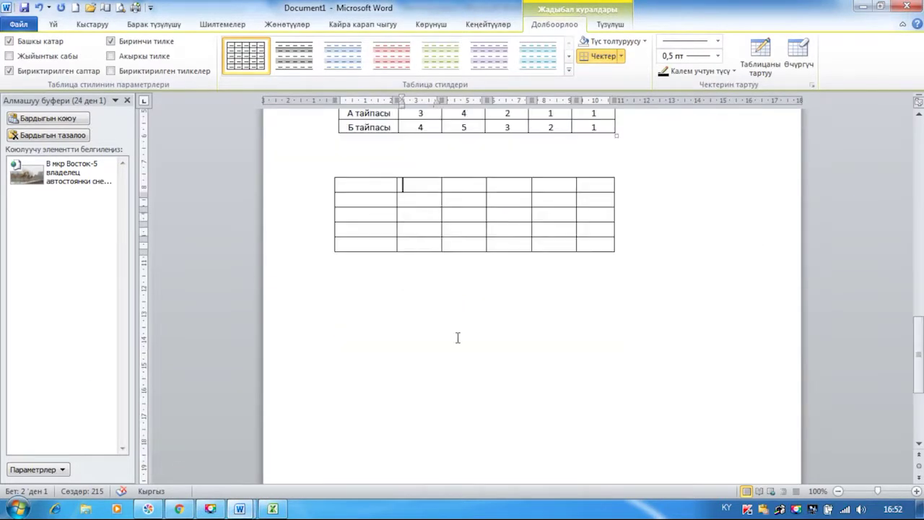
mouse_move(240, 509)
left_click(296, 464)
Paste the copied article after the last paragraph on the second page, keeping its source formatting.
scroll(412, 386, "up", 1)
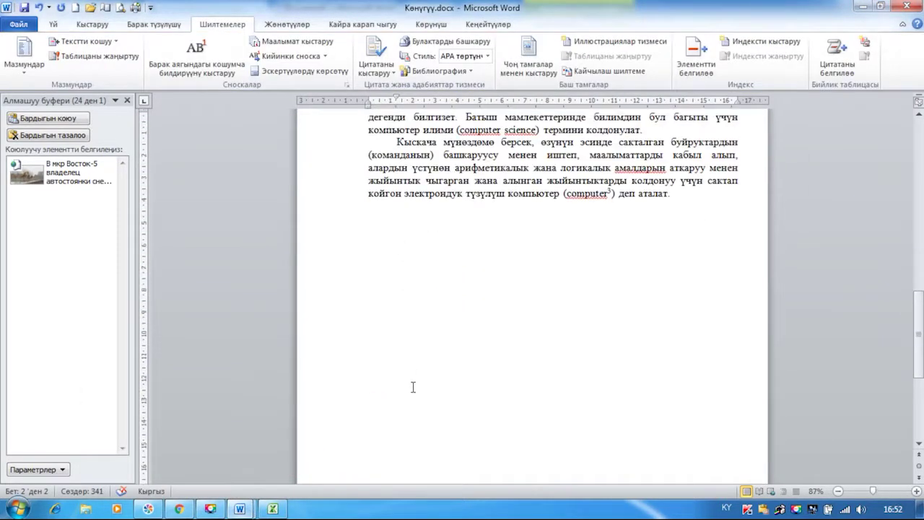
scroll(390, 312, "up", 2)
right_click(398, 277)
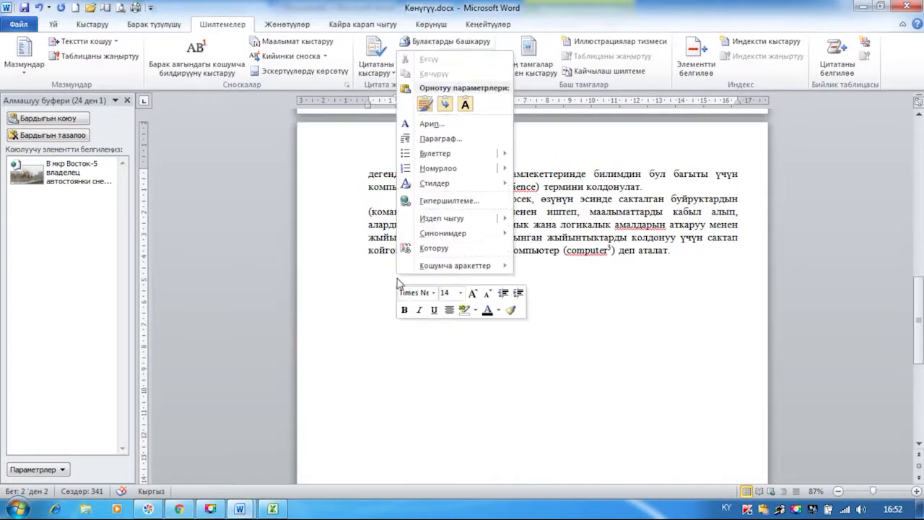
left_click(465, 104)
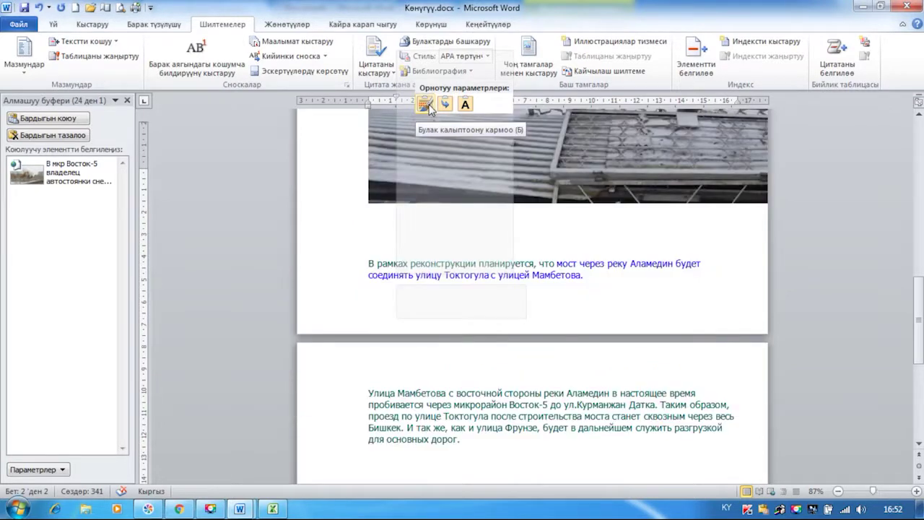
left_click(425, 105)
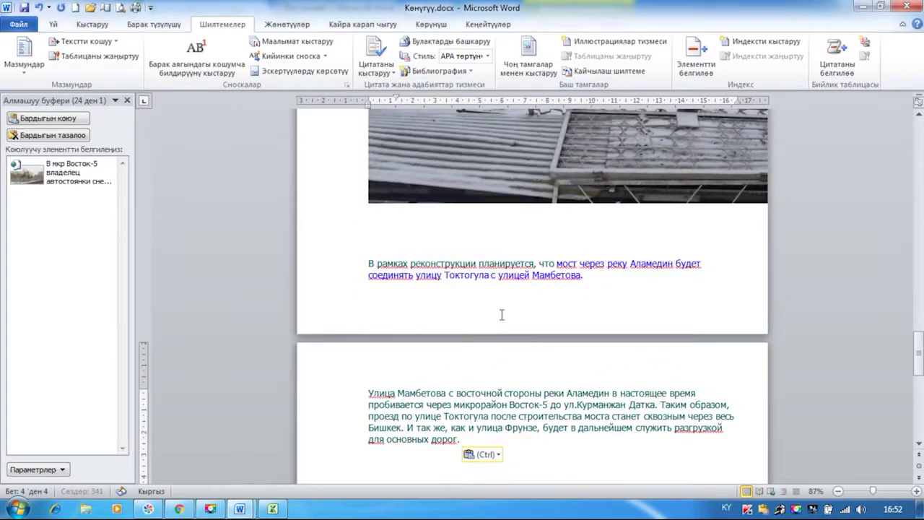
Shrink the oversized snowy yard picture in the pasted article proportionally until it fits within the page width.
scroll(498, 319, "up", 10)
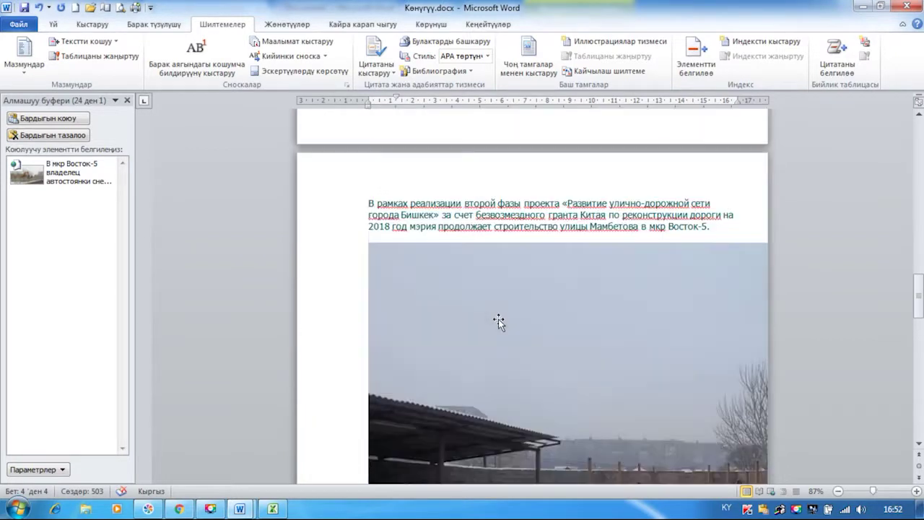
left_click(430, 283)
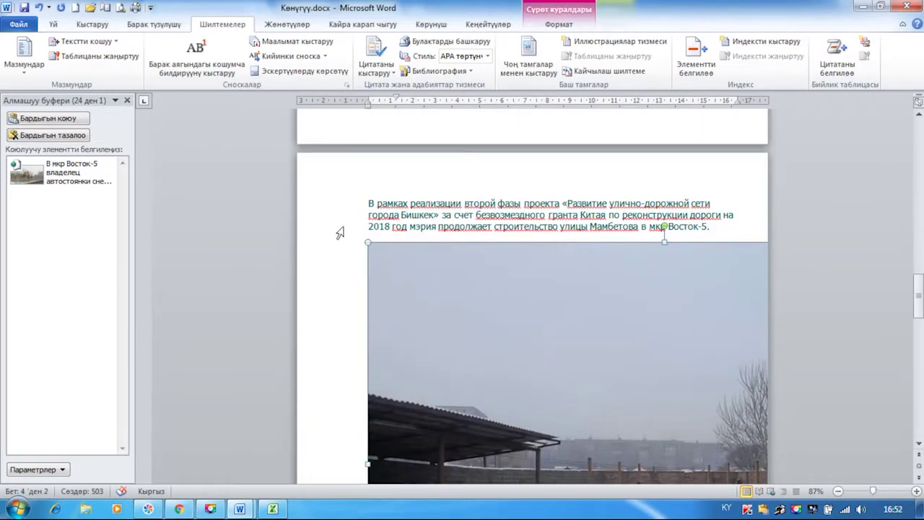
left_click_drag(368, 243, 524, 383)
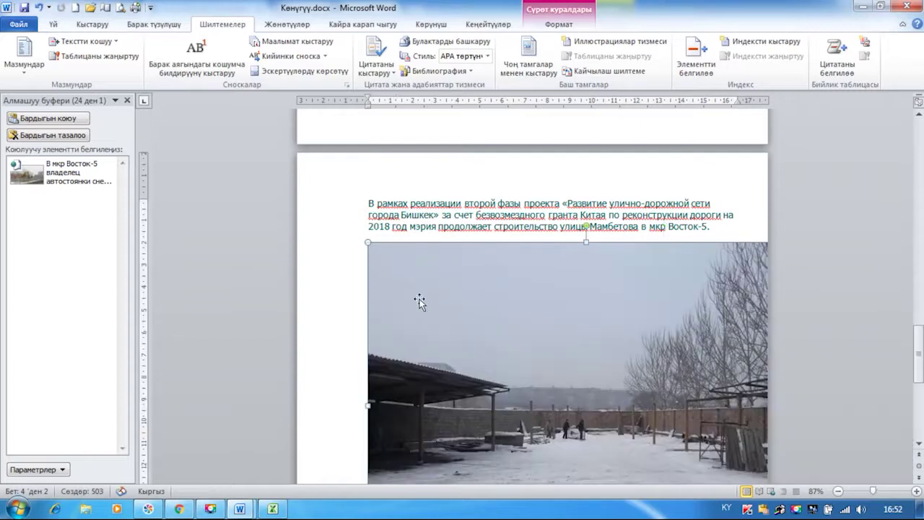
left_click_drag(369, 243, 468, 338)
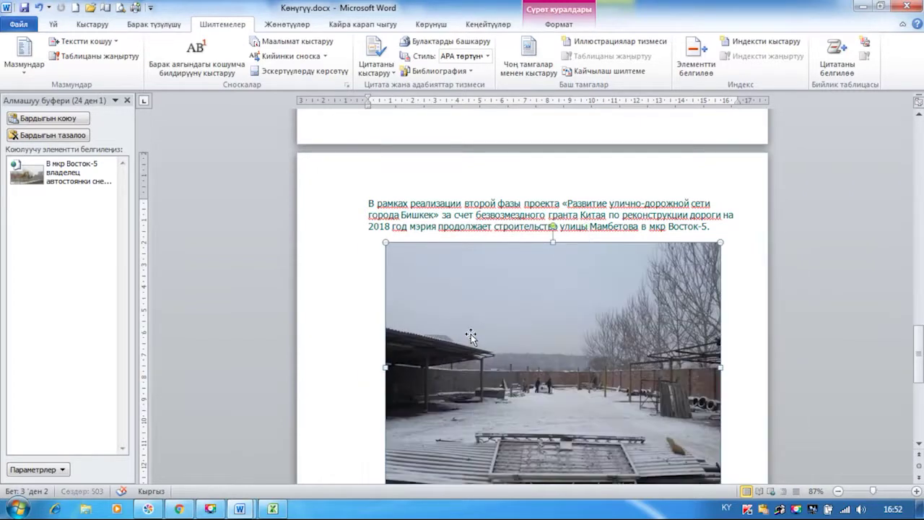
Set the font size of the pasted article's headline to 16.
scroll(468, 337, "down", 3)
scroll(468, 338, "up", 9)
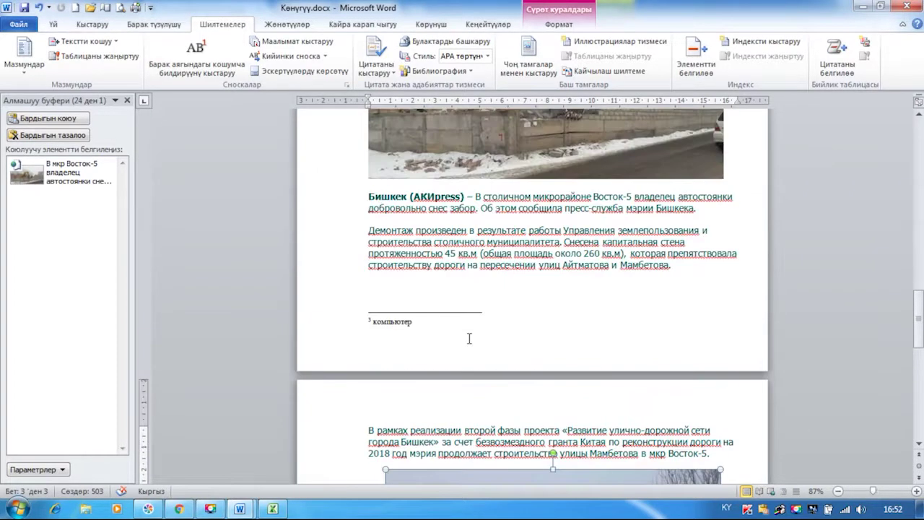
scroll(468, 338, "up", 10)
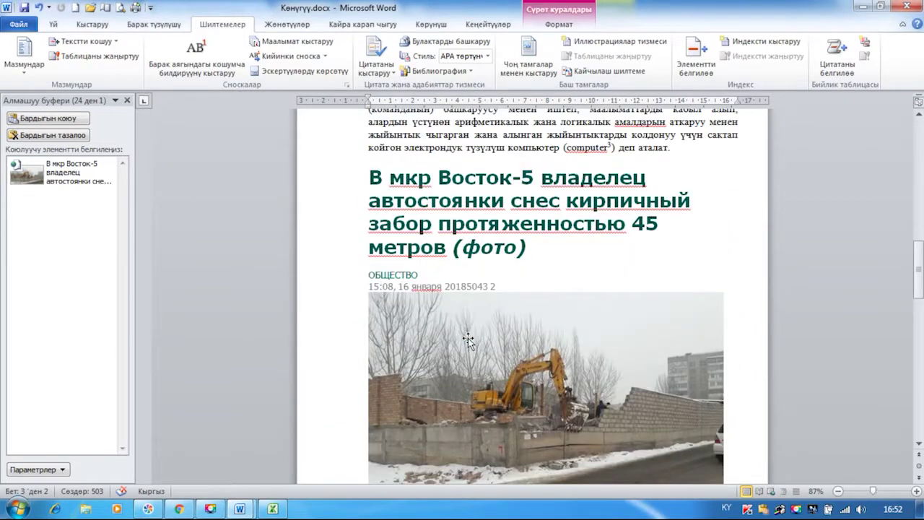
left_click_drag(370, 175, 544, 248)
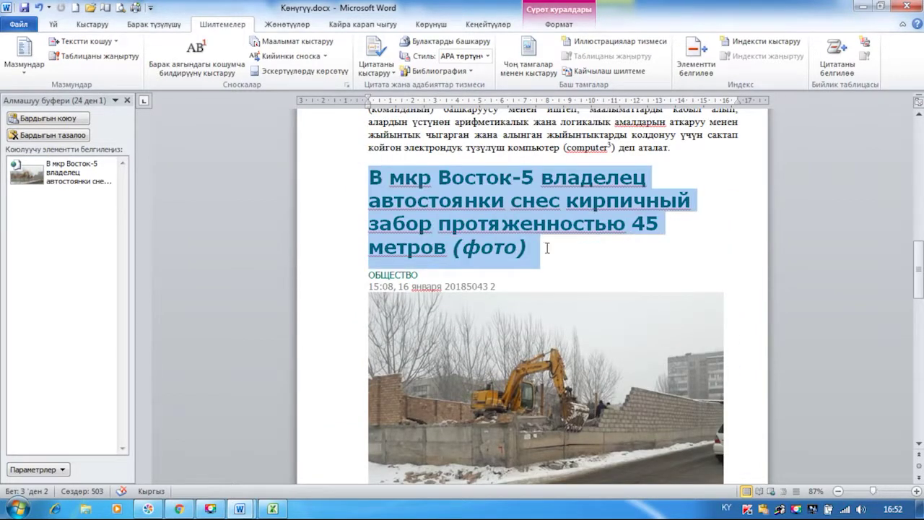
left_click(54, 24)
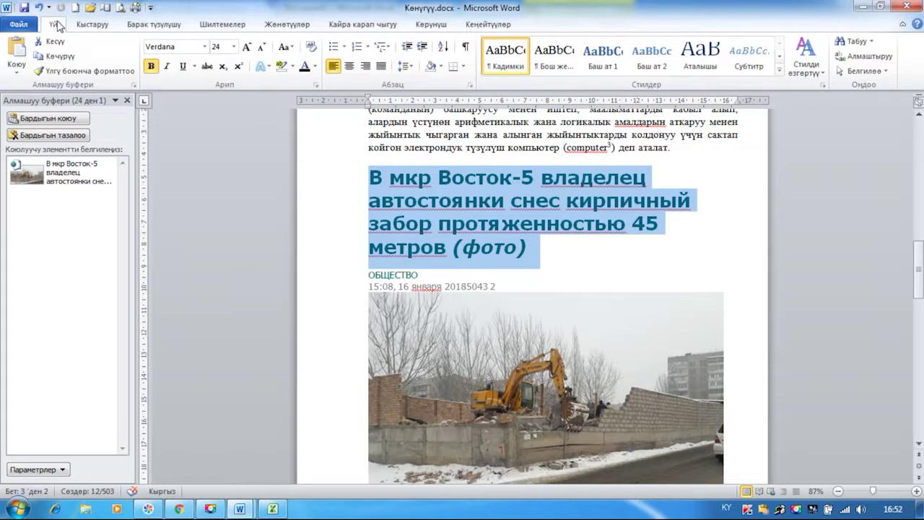
left_click(233, 46)
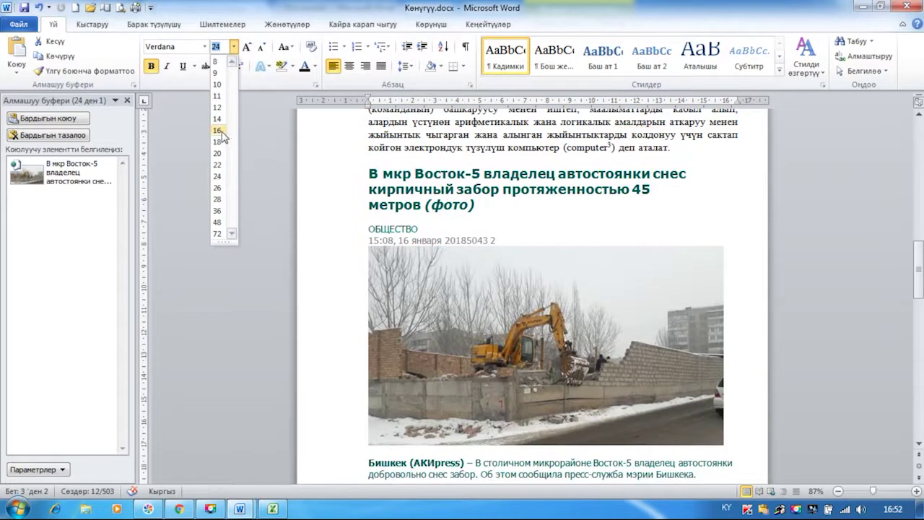
left_click(224, 134)
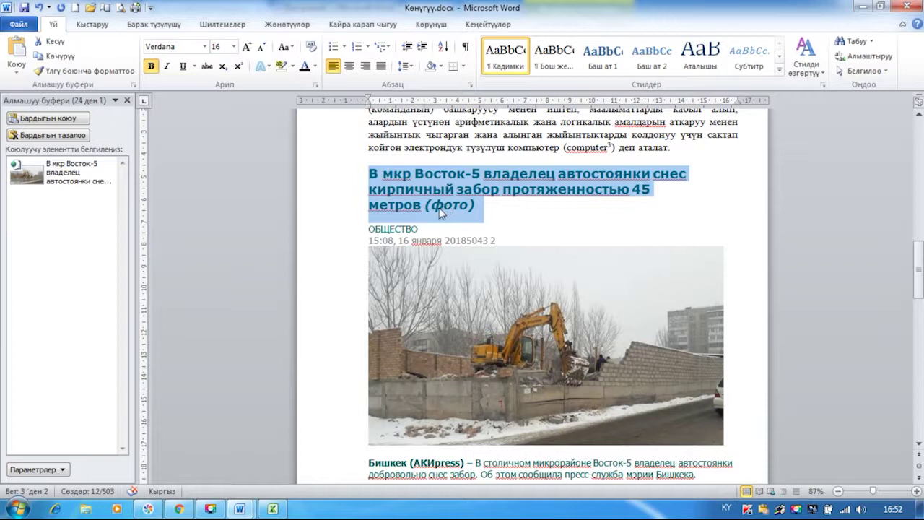
Start inserting a hyperlink on the selected headline and copy the article's full web address from Chrome.
left_click(92, 23)
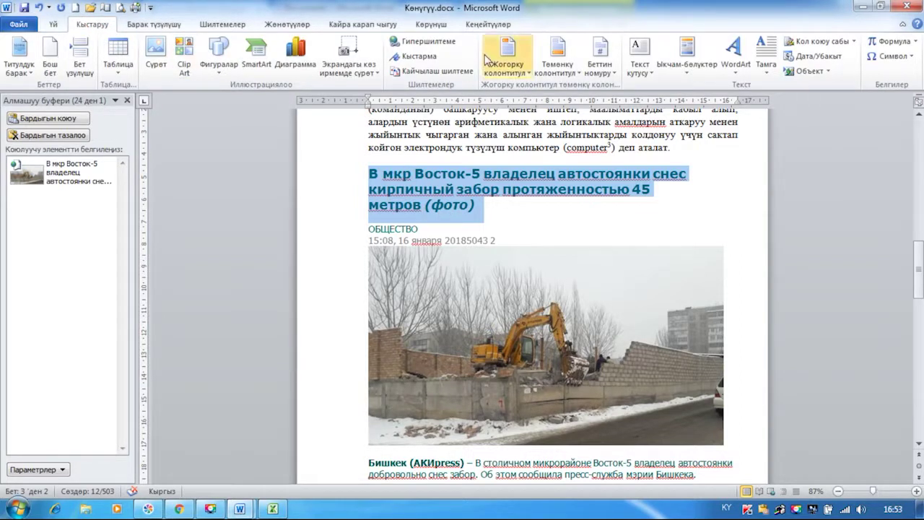
left_click(433, 44)
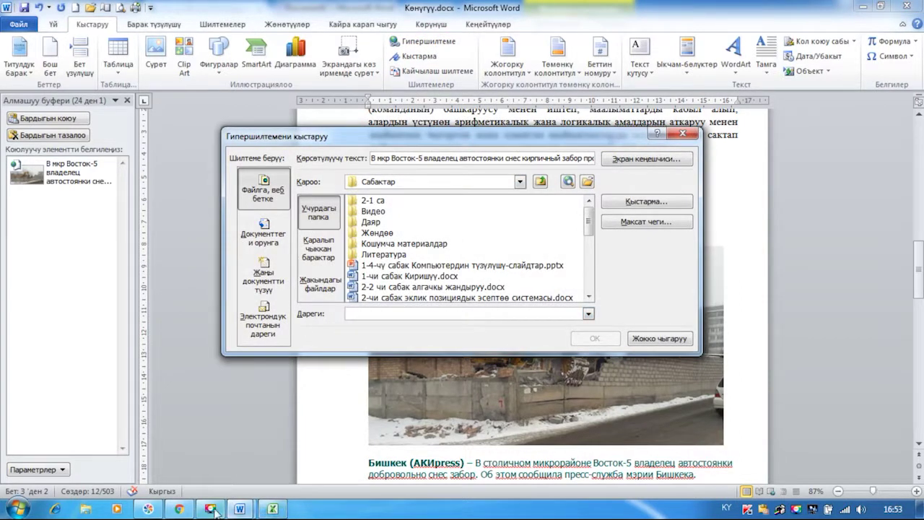
left_click(179, 509)
scroll(409, 270, "up", 8)
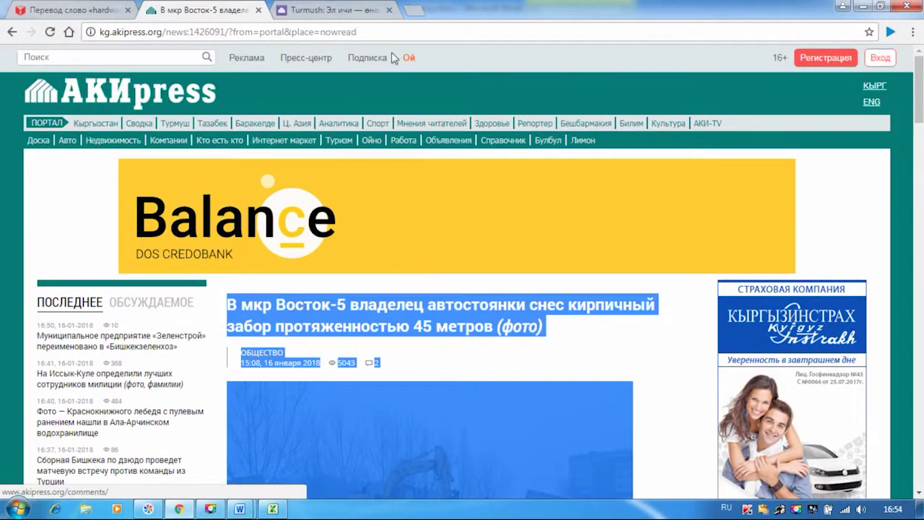
left_click(332, 32)
left_click_drag(358, 32, 93, 46)
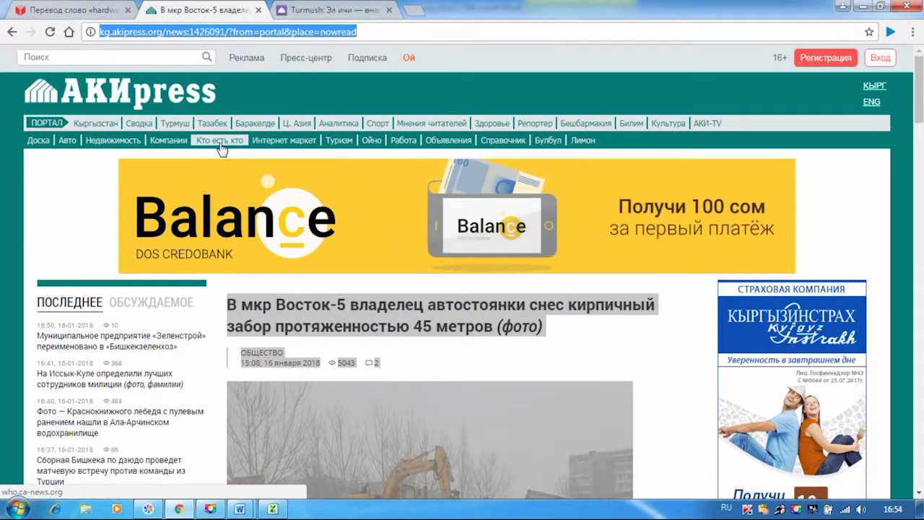
key("ctrl+c")
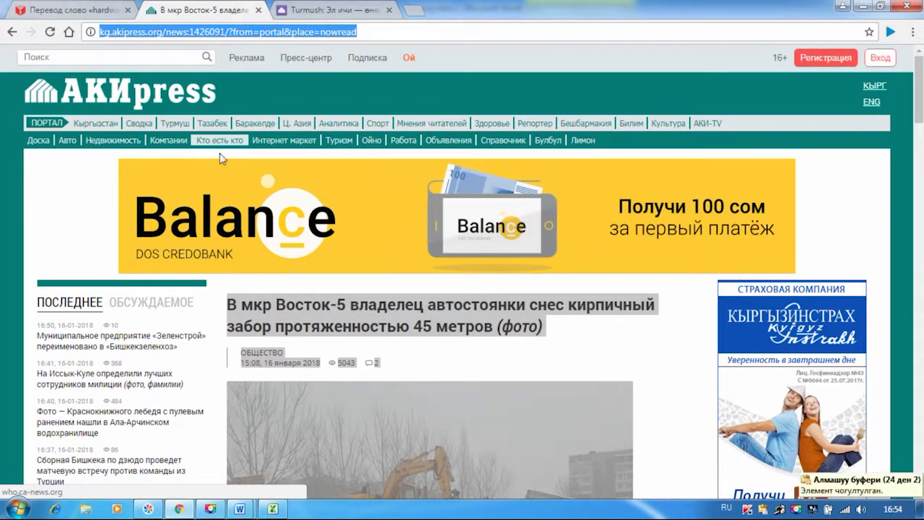
Paste the copied kg.akipress.org article address as the headline's link target in Көнүгүү.docx and insert the hyperlink.
left_click(240, 508)
left_click(315, 447)
left_click(354, 313)
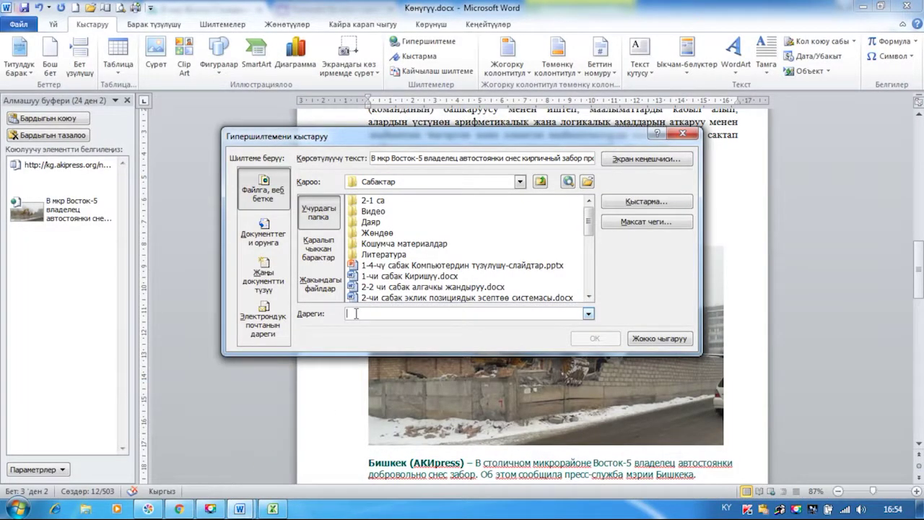
key("ctrl+v")
left_click(594, 337)
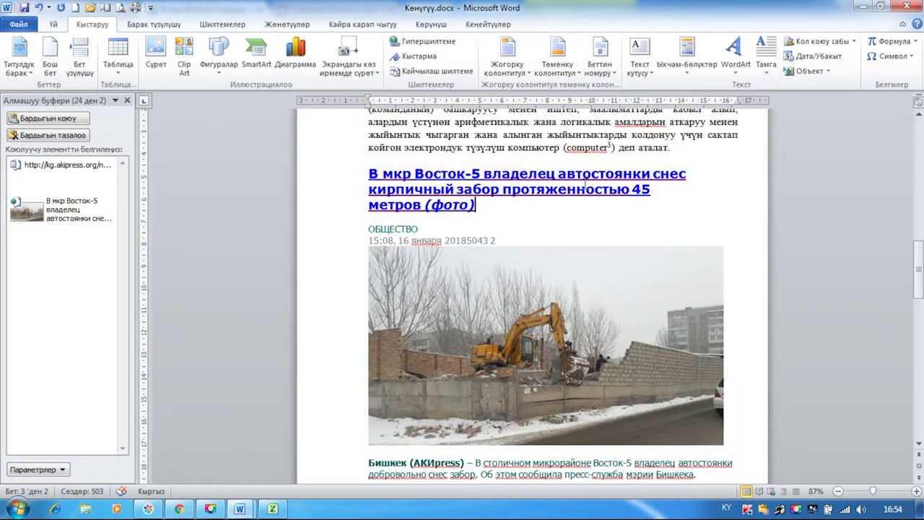
Delete the pasted article's content from the ОБЩЕСТВО line through "основных дорог.", keeping only the linked headline.
triple_click(368, 231)
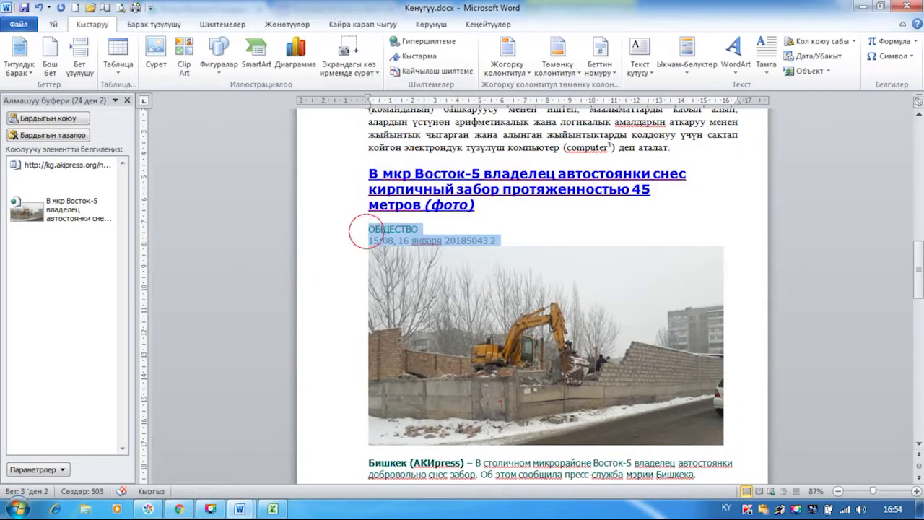
scroll(577, 460, "down", 15)
scroll(522, 440, "down", 2)
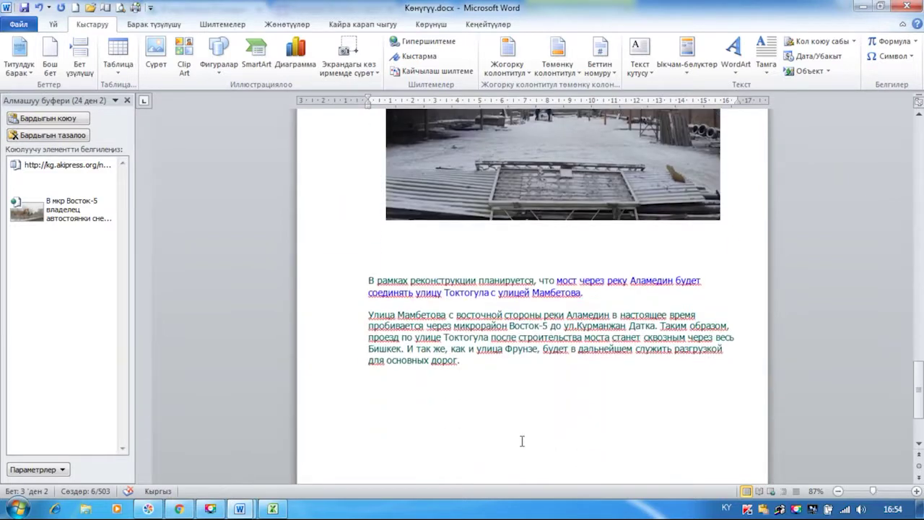
left_click(476, 369, "shift")
key("Delete")
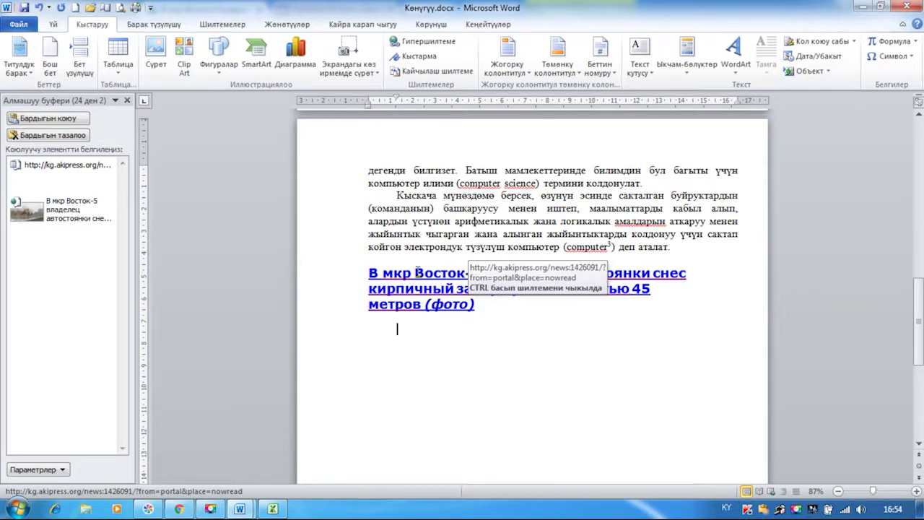
Switch to Chrome and close the AKIpress article and Turmush news tabs.
left_click(179, 508)
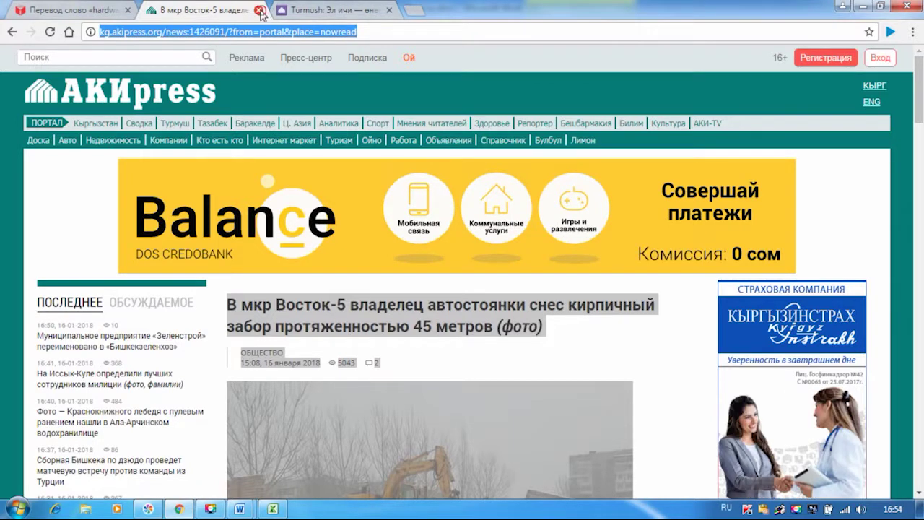
left_click(259, 10)
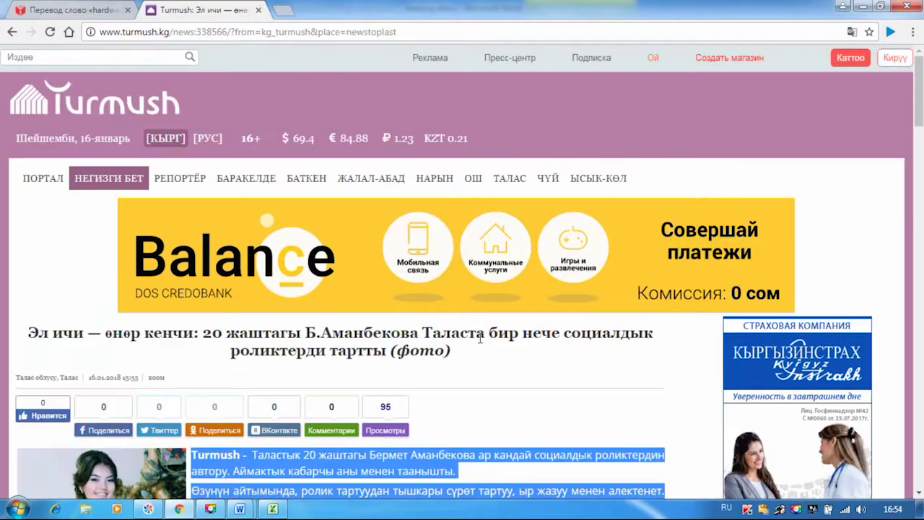
left_click(258, 10)
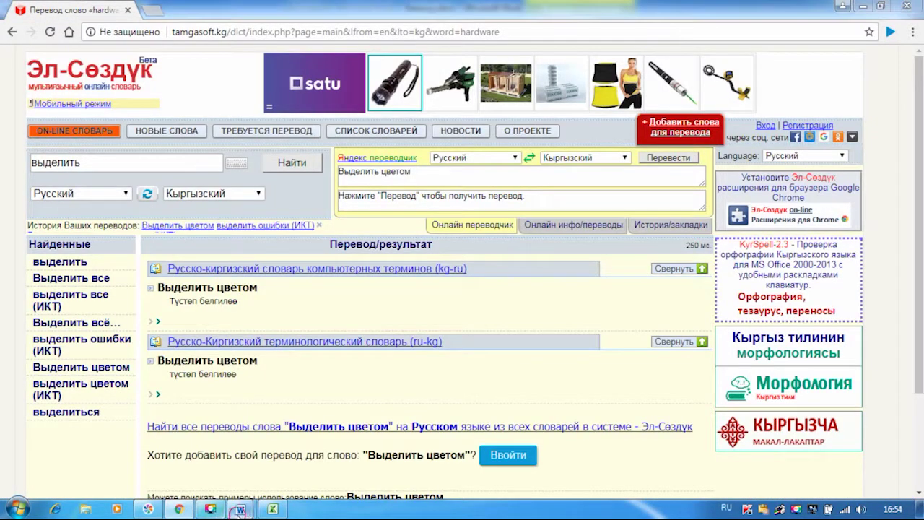
Return to Көнүгүү.docx, follow the headline's hyperlink and look through the article it opens in Chrome.
mouse_move(239, 509)
left_click(303, 467)
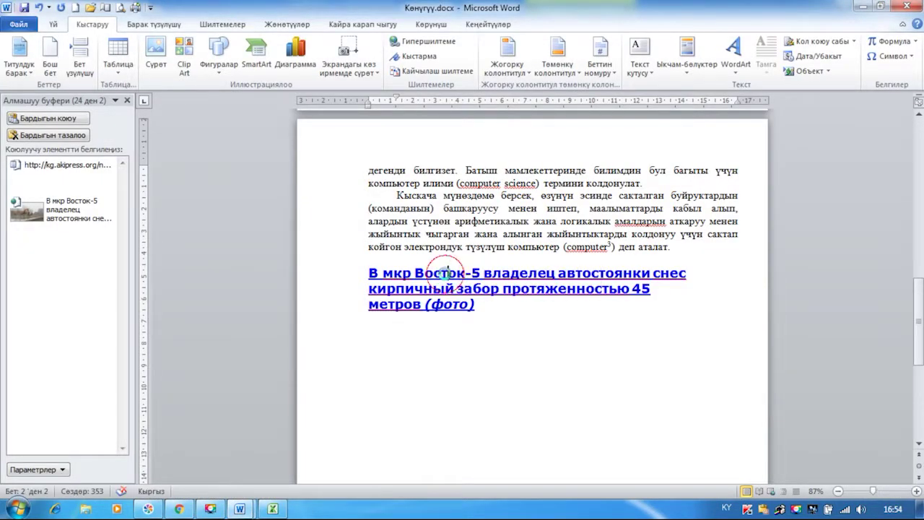
left_click(447, 274, "ctrl")
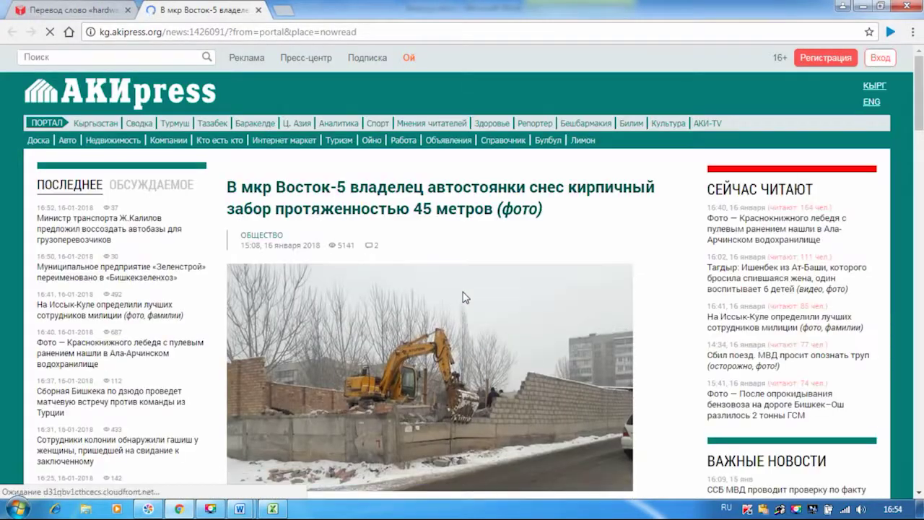
scroll(465, 297, "down", 2)
scroll(465, 296, "down", 6)
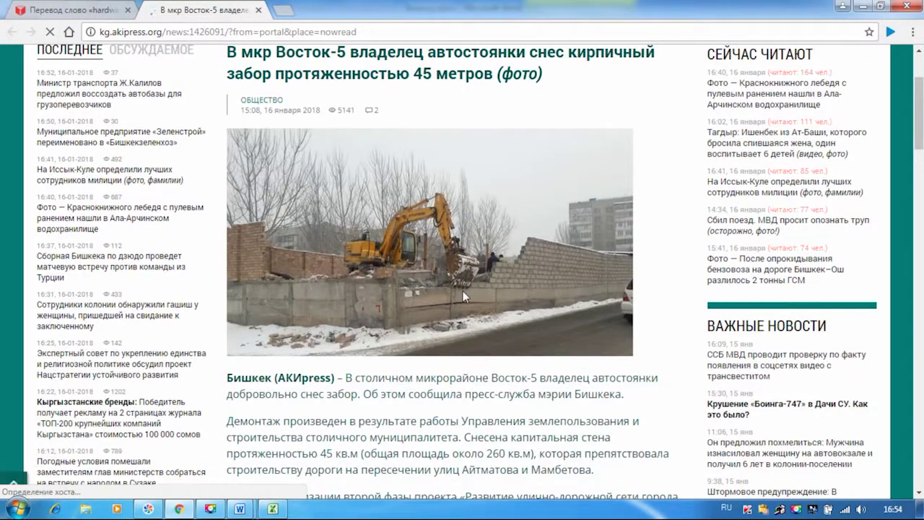
scroll(465, 297, "down", 4)
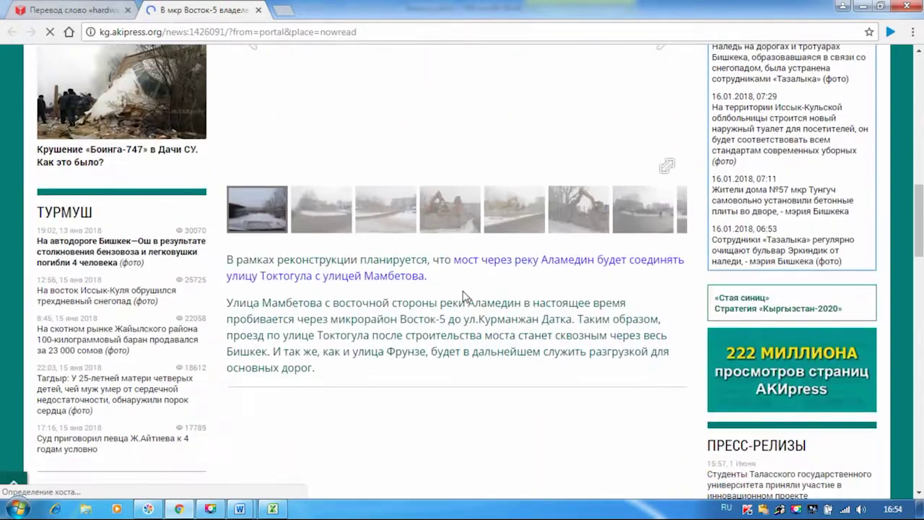
scroll(463, 297, "up", 10)
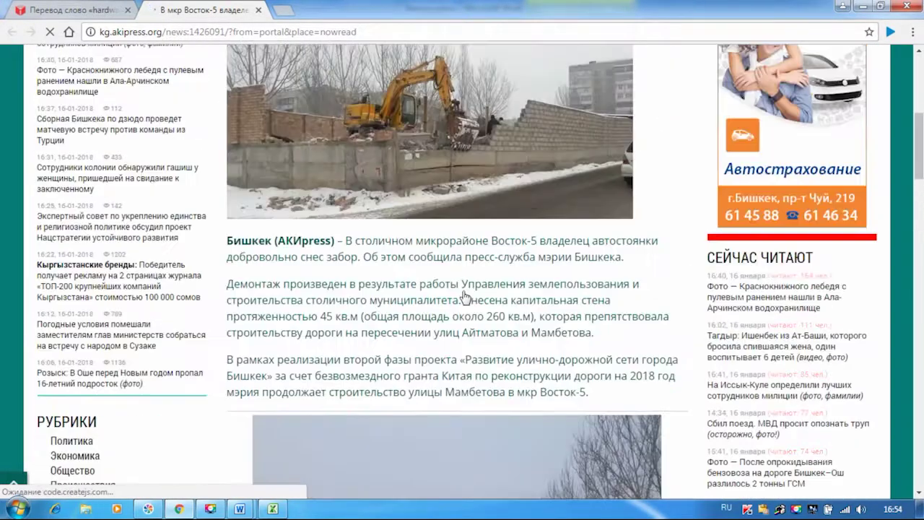
scroll(463, 296, "up", 3)
Switch back to Көнүгүү.docx in Word and go to the beginning of the document.
mouse_move(239, 509)
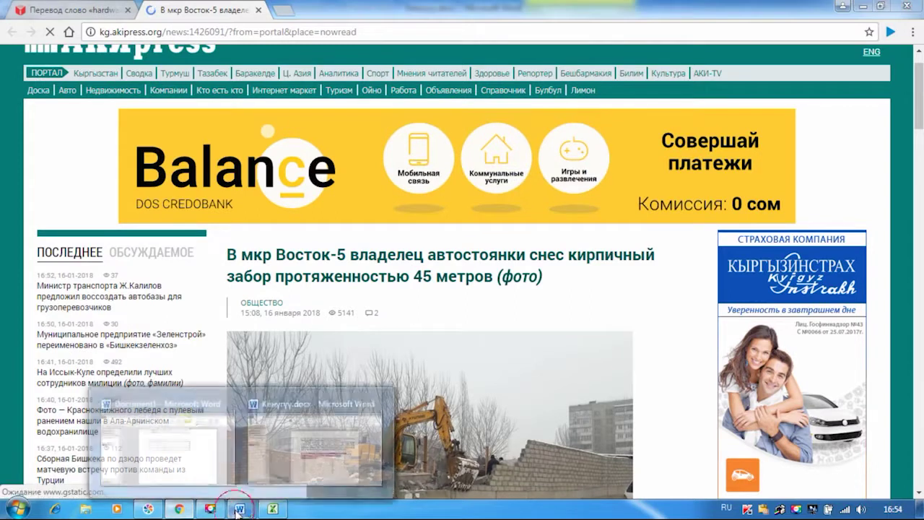
left_click(371, 436)
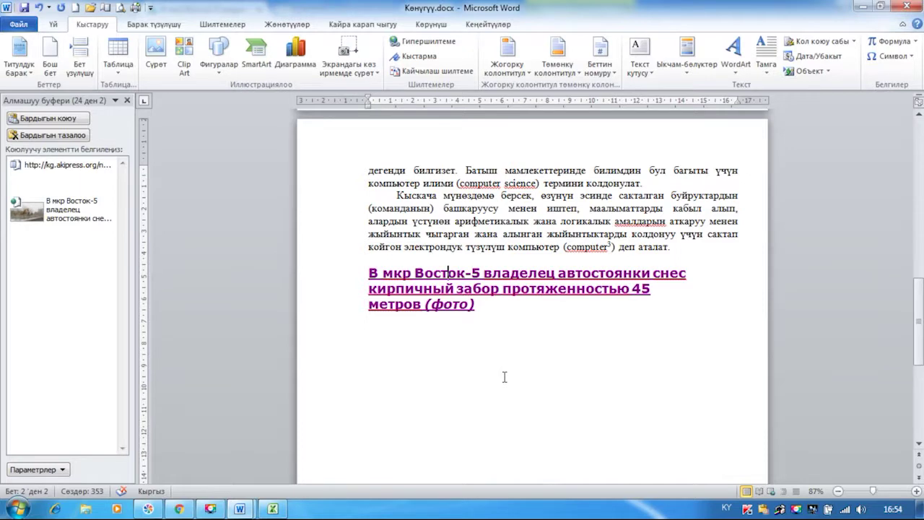
scroll(504, 377, "up", 5)
scroll(503, 380, "up", 12)
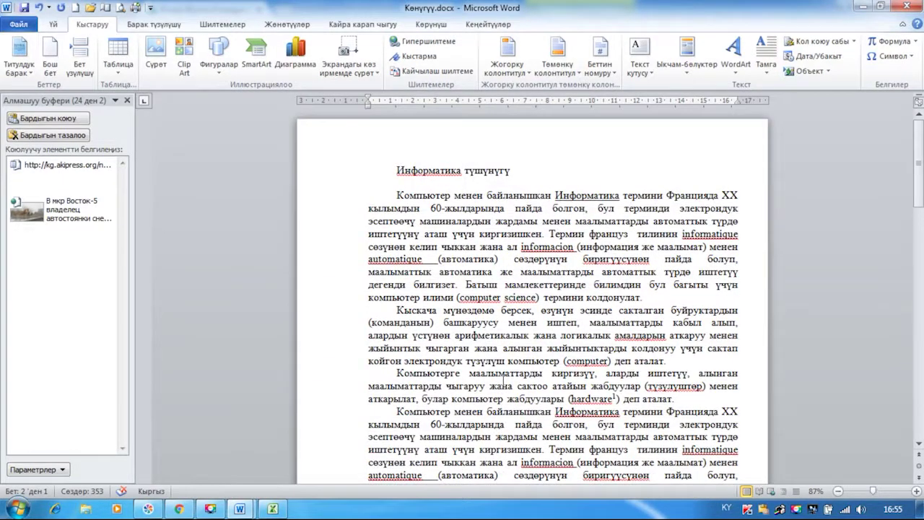